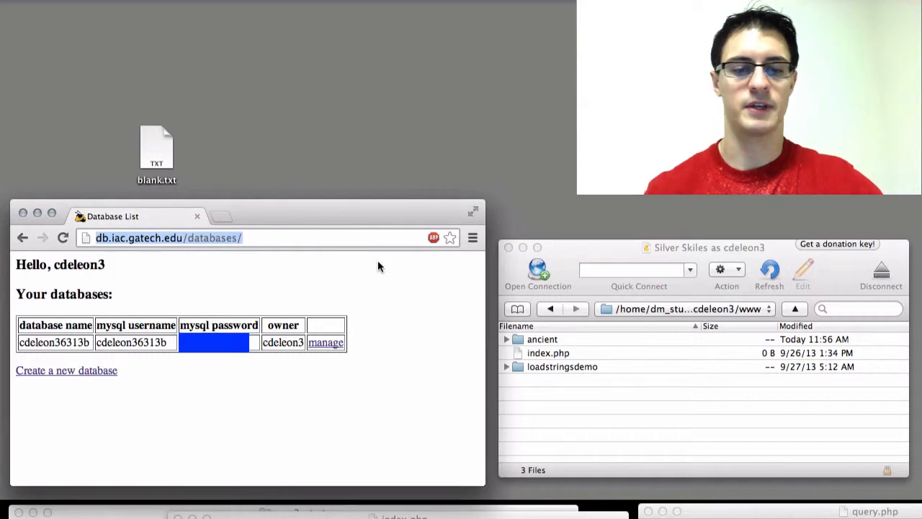
View the LMC 6313 Fall 2013 class calendar at classes.lmc.gatech.edu/lmc6313f13/ in a new tab, and return to the database list.
key("ctrl+t")
type("lmc6313")
key("Down")
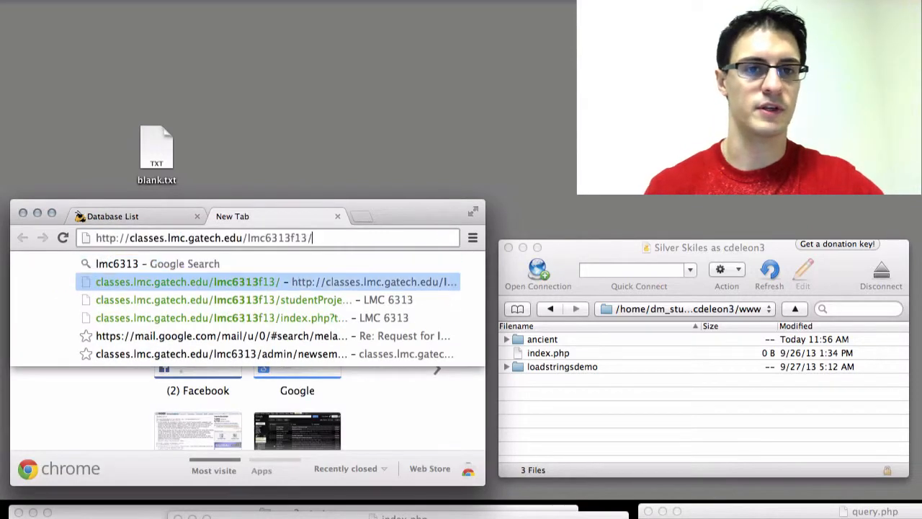
key("Return")
scroll(364, 346, "right", 3)
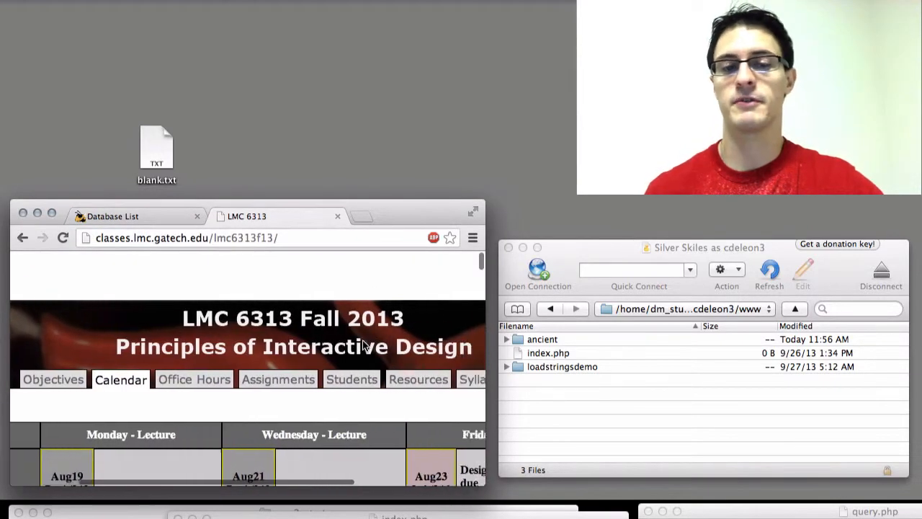
scroll(363, 345, "right", 1)
scroll(359, 326, "right", 1)
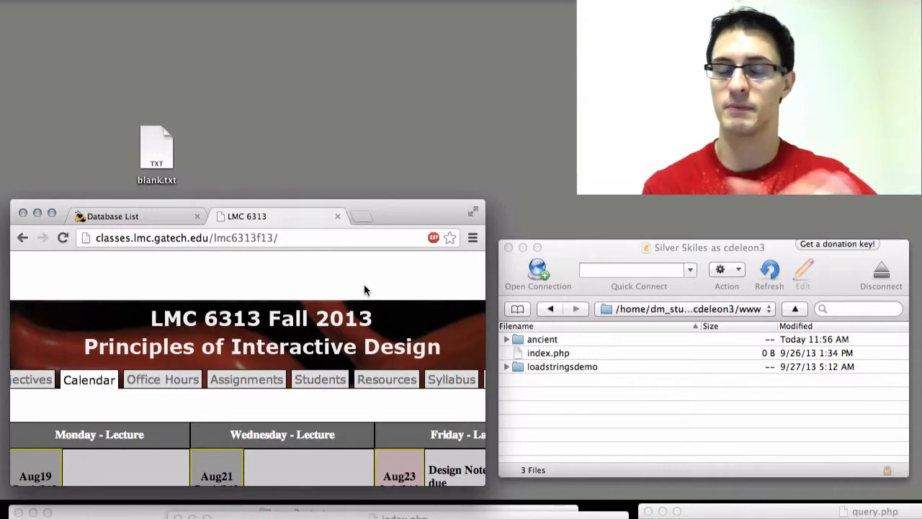
left_click(338, 217)
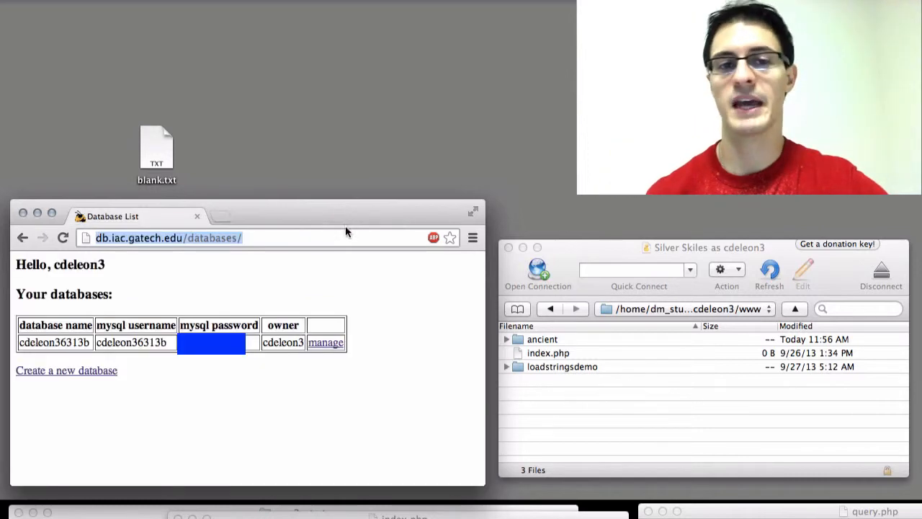
left_click(389, 285)
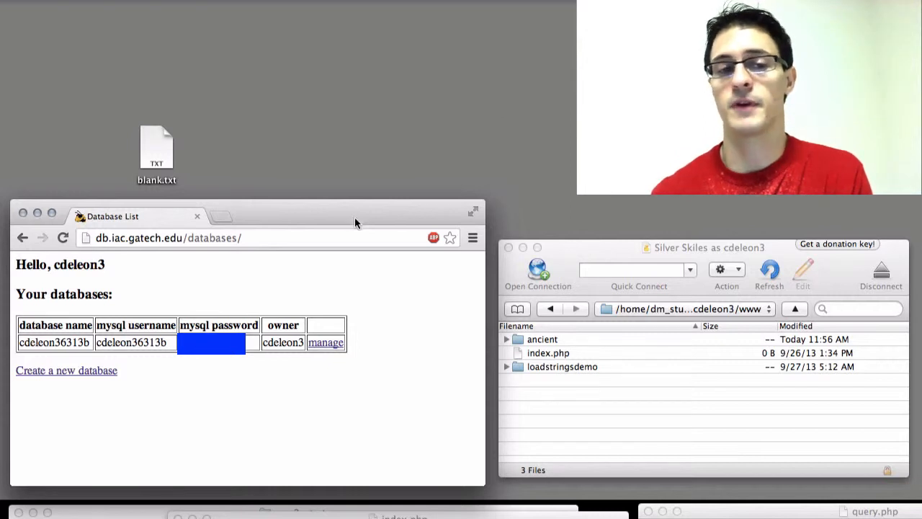
Highlight the db.iac host portion in the address of the database list page.
left_click(320, 232)
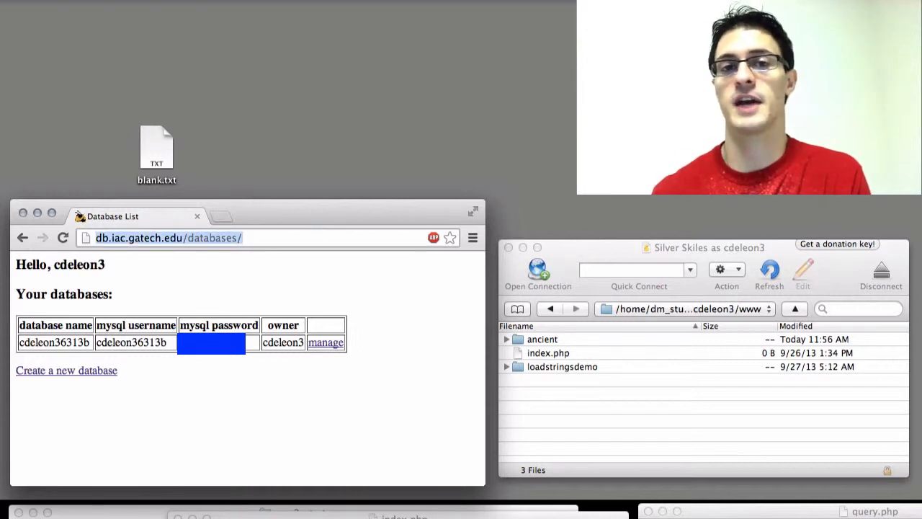
key("Left")
key("shift+Right")
key("shift+Right")
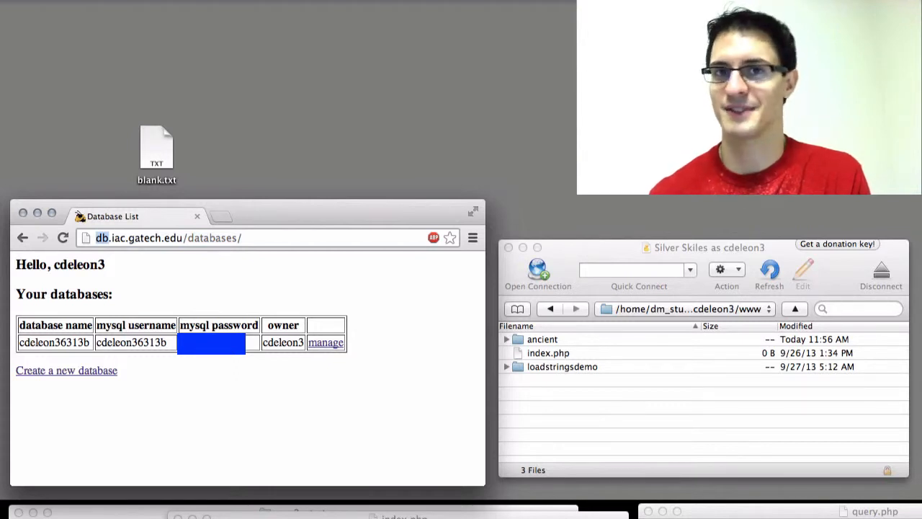
key("shift+Right")
key("shift+Right")
key("shift+Right")
key("shift+Right")
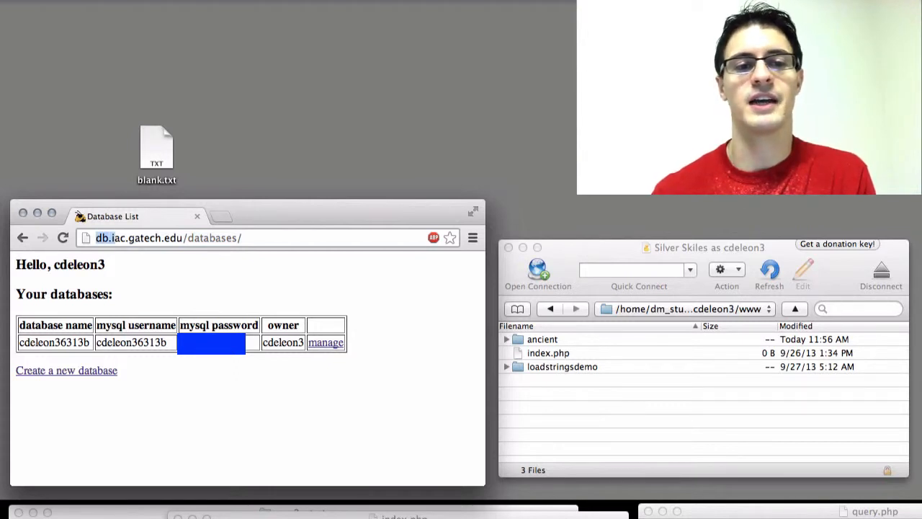
key("shift+Right")
key("shift+Right")
key("shift+Right")
key("shift+Right")
key("shift+Right")
key("shift+Right")
key("shift+Right")
key("shift+Right")
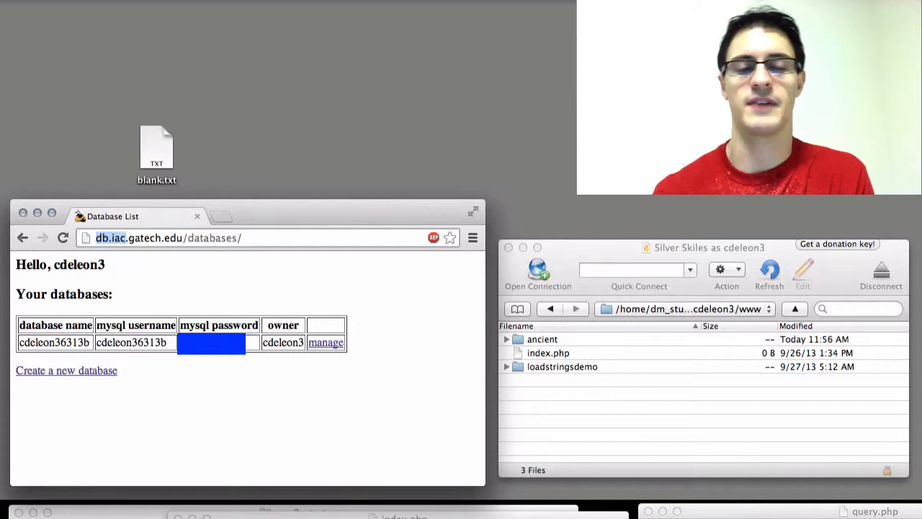
key("shift+Right")
key("shift+Right")
key("shift+Right")
key("shift+Right")
key("shift+Right")
key("shift+Right")
key("shift+Right")
key("shift+Right")
key("shift+Right")
key("shift+Right")
key("shift+Right")
key("shift+Right")
key("shift+Right")
key("shift+Right")
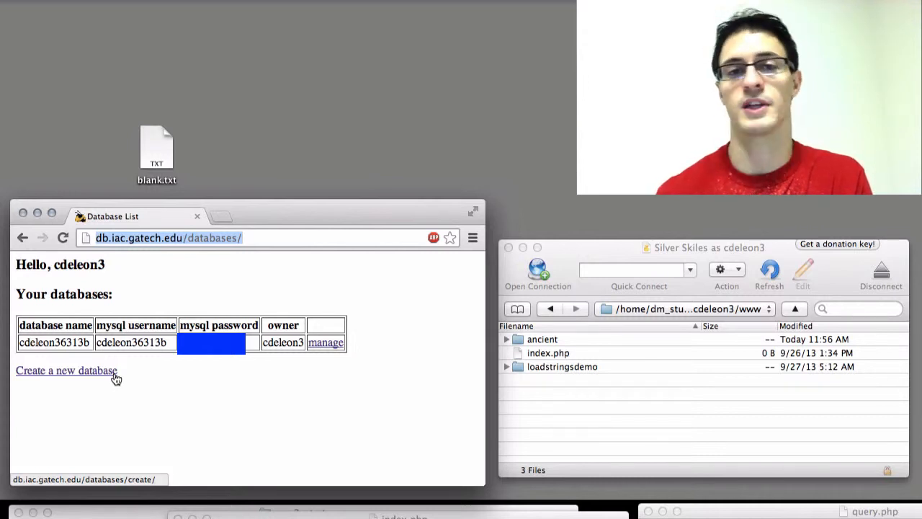
View the name and other-users fields of the new database form, and return to the database list without creating one.
left_click(108, 374)
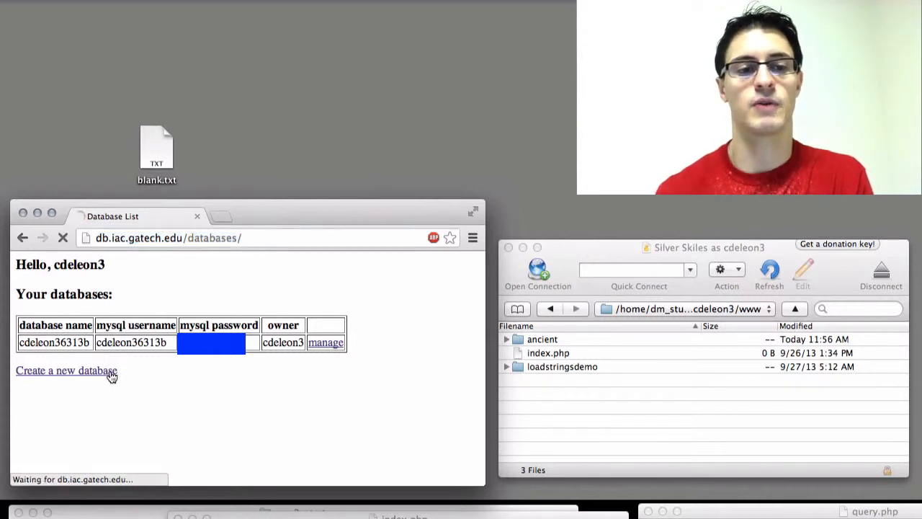
left_click(269, 324)
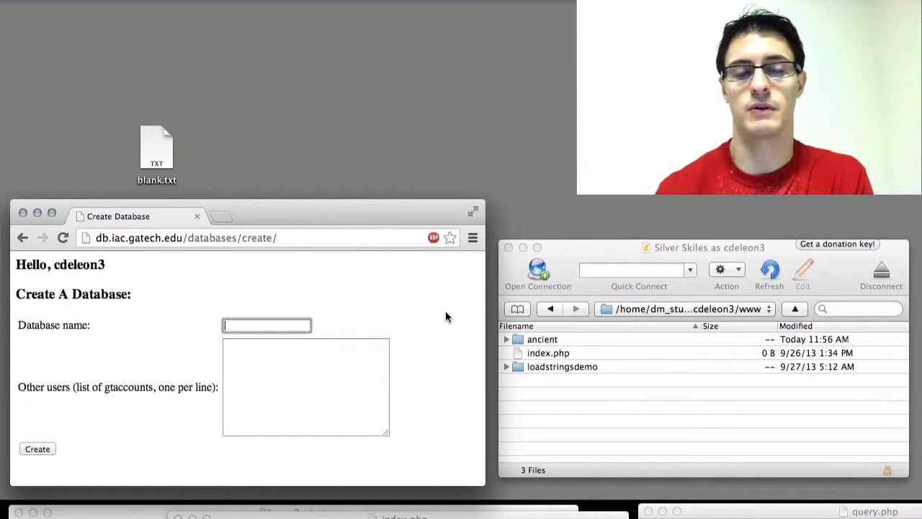
left_click(313, 380)
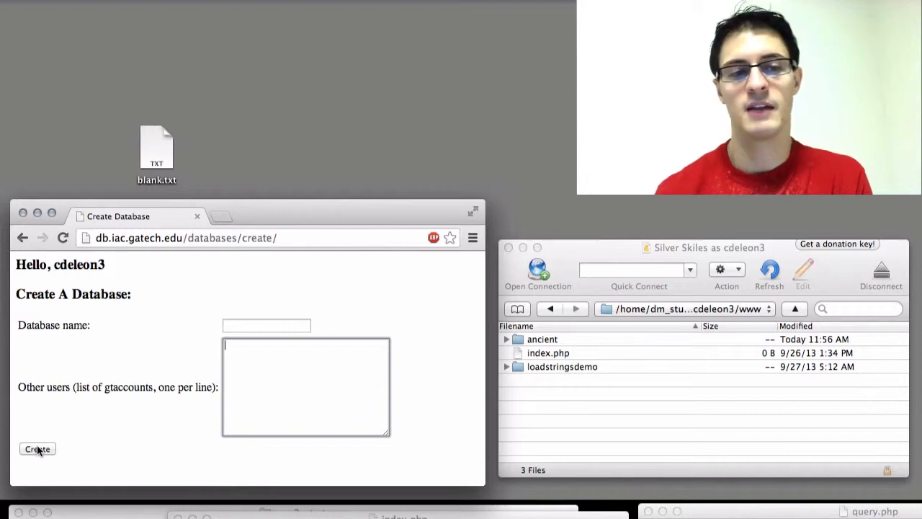
left_click(21, 238)
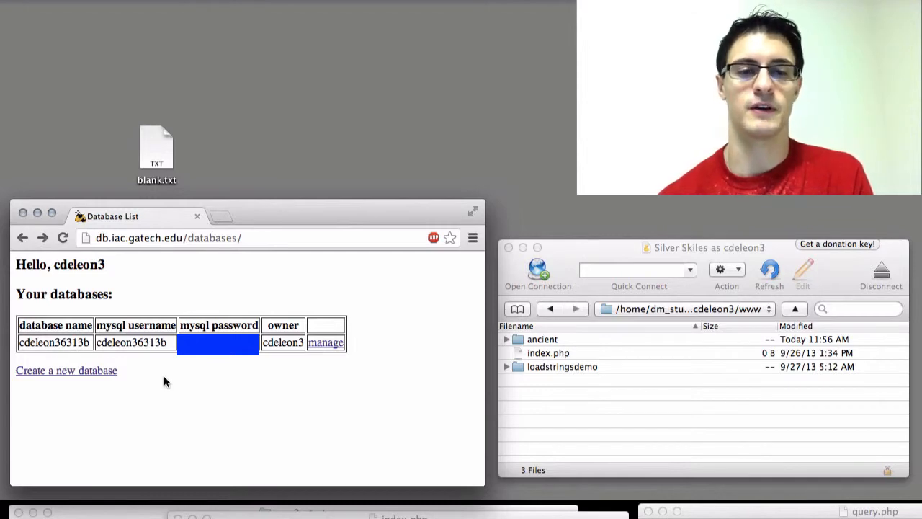
Open the existing database's management page in phpMyAdmin, move blank.txt out of the way, and enlarge the browser window.
left_click(326, 343)
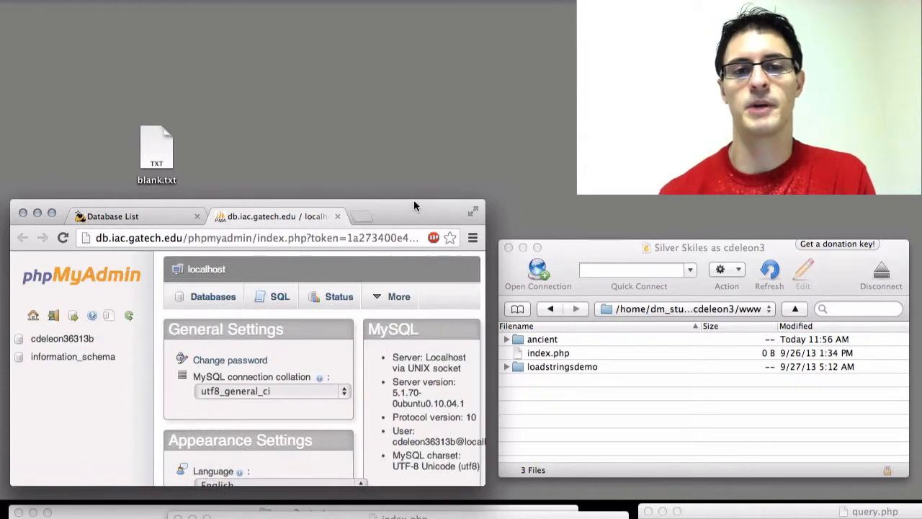
left_click_drag(156, 149, 532, 48)
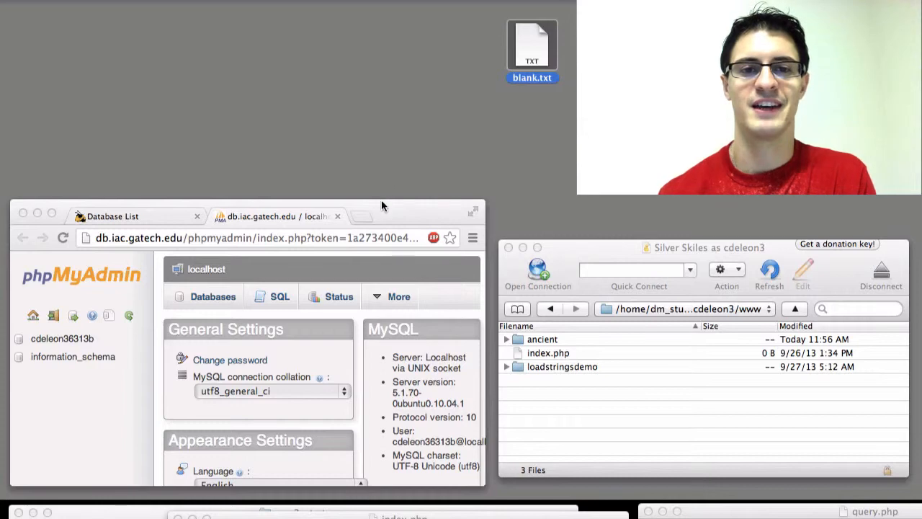
left_click_drag(386, 200, 365, 0)
left_click_drag(7, 82, 0, 83)
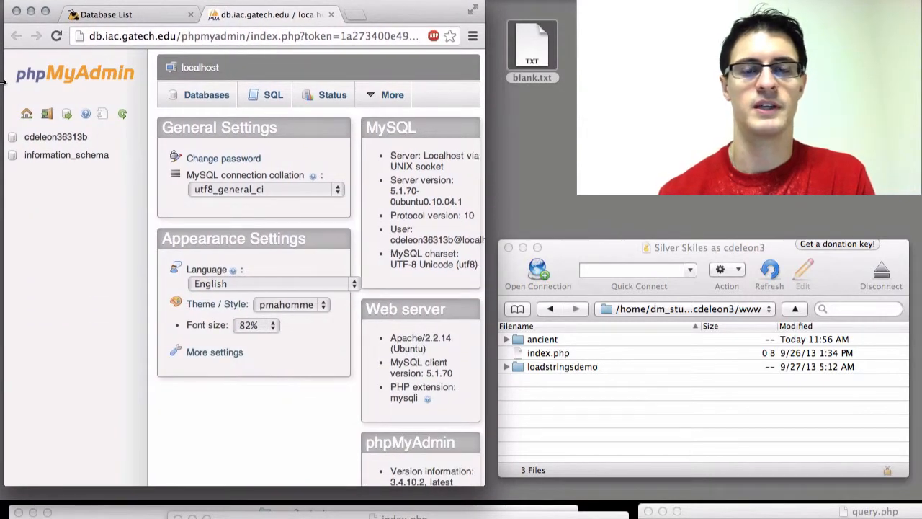
left_click_drag(487, 99, 566, 103)
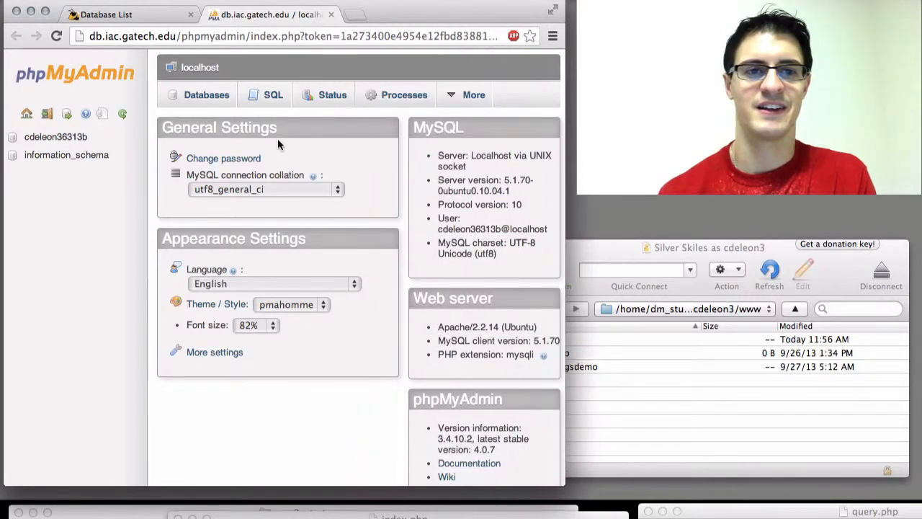
In the existing personal database, start a new table named contacts with 5 columns.
left_click(70, 138)
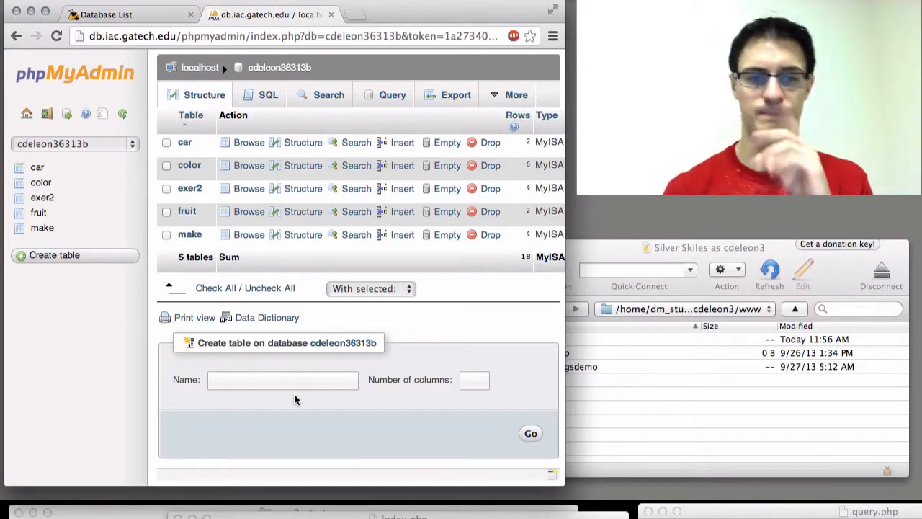
left_click(273, 378)
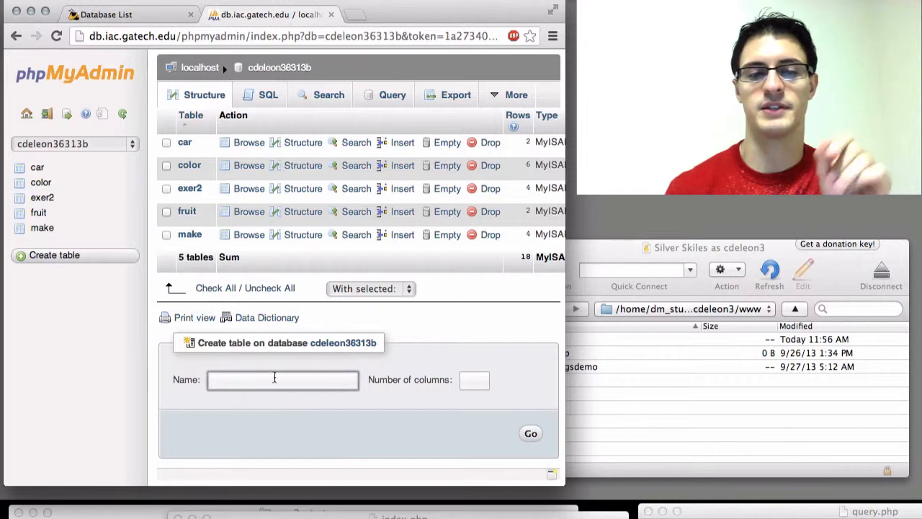
left_click(472, 380)
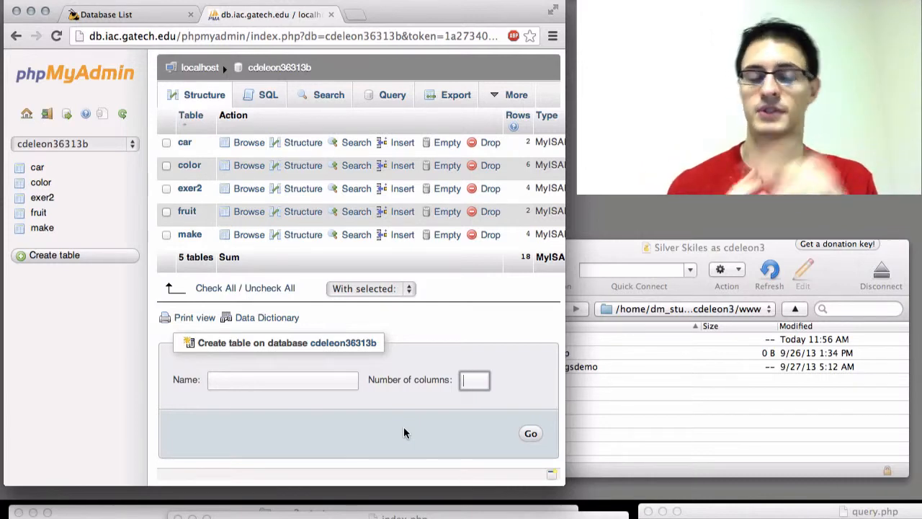
left_click(330, 381)
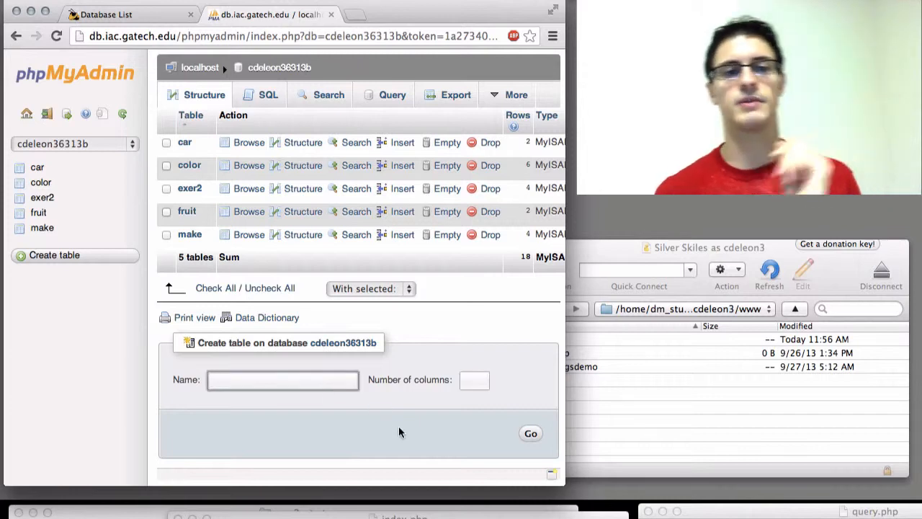
type("contac")
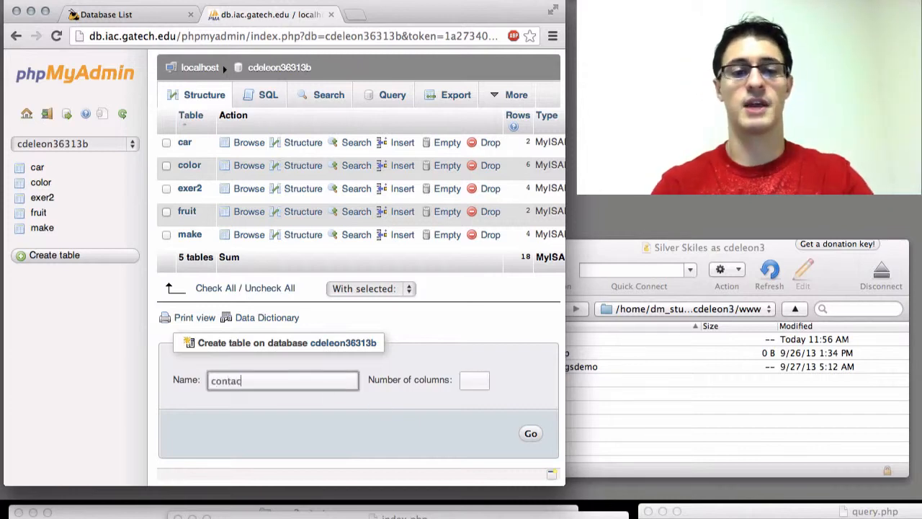
type("ts")
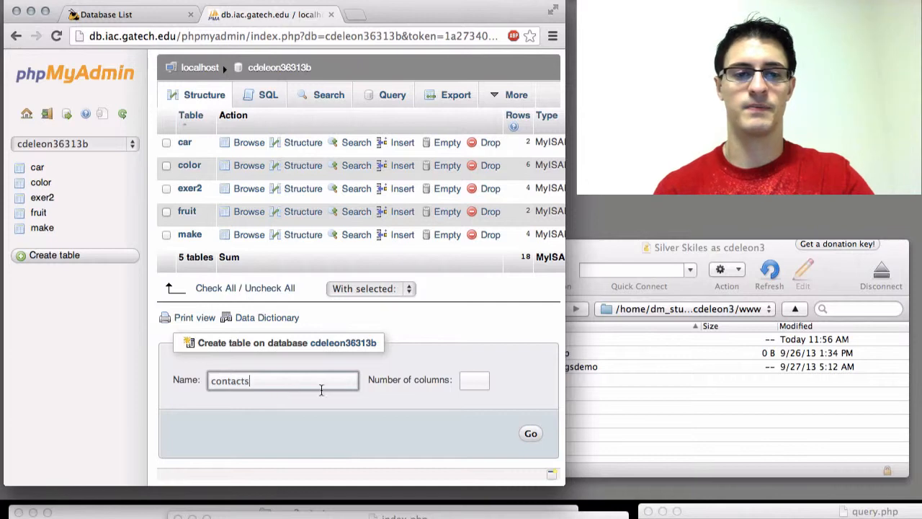
left_click(475, 381)
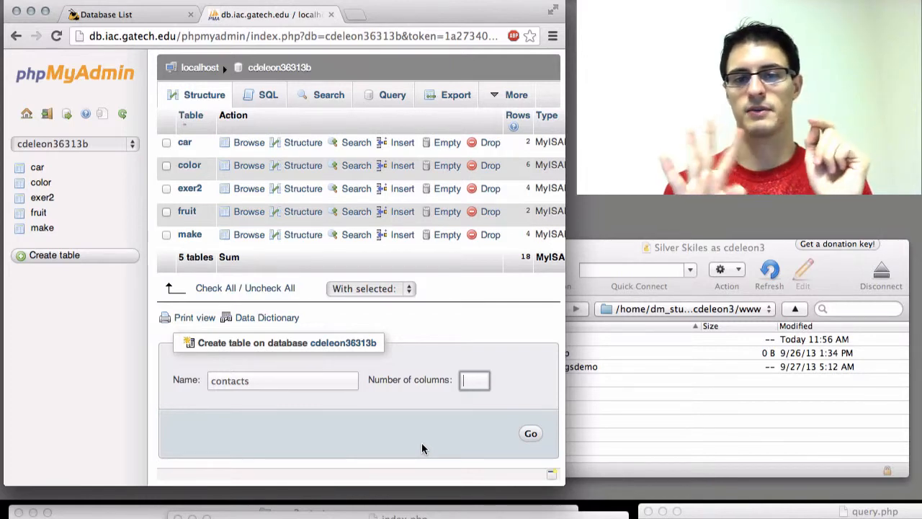
type("4")
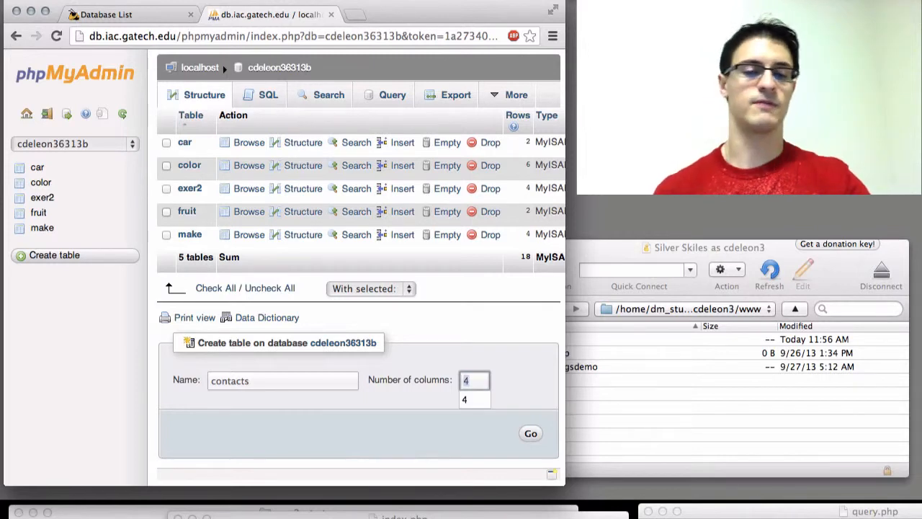
key("BackSpace")
type("5")
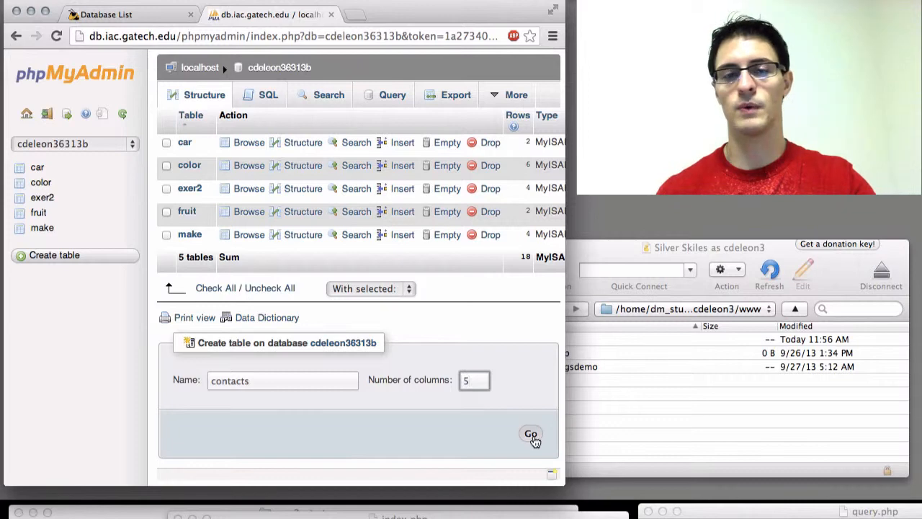
left_click(533, 436)
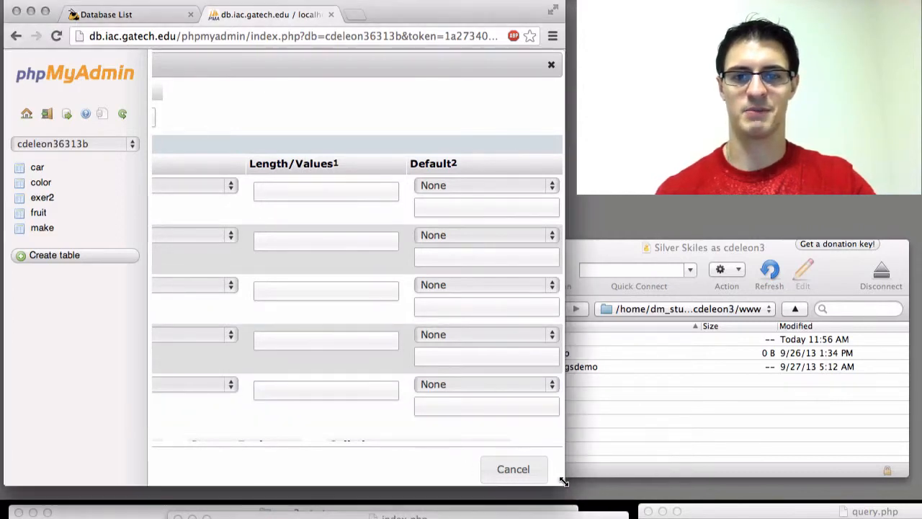
Widen and reposition the browser window and the Create Table dialog to show the Column, Type, Length/Values and Default fields together.
left_click_drag(564, 481, 861, 336)
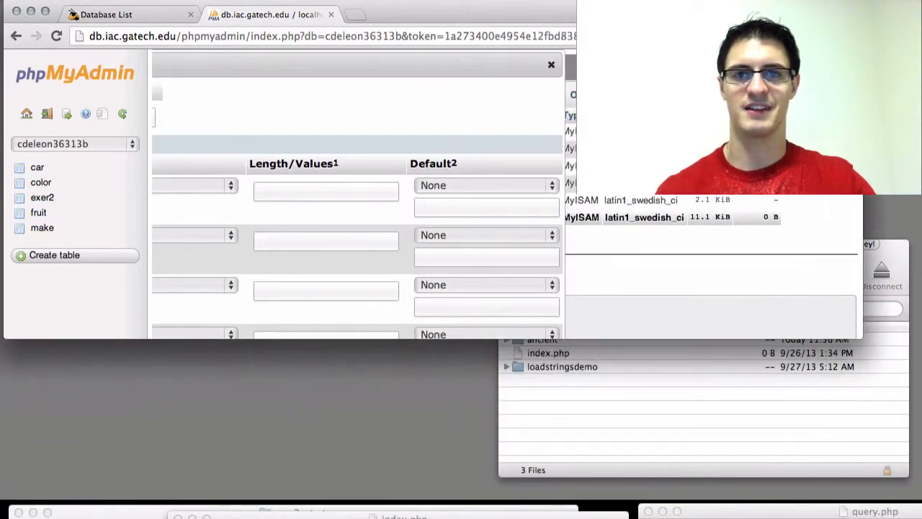
left_click_drag(619, 11, 622, 186)
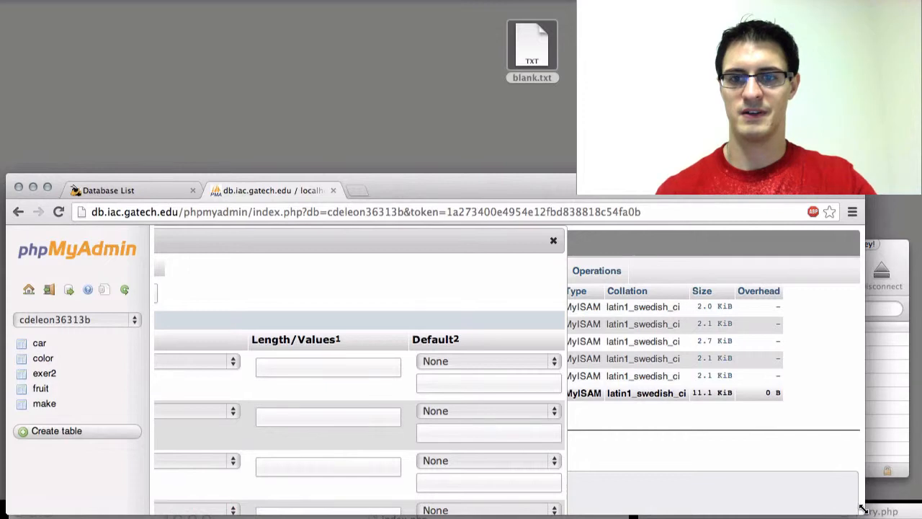
left_click_drag(862, 508, 893, 507)
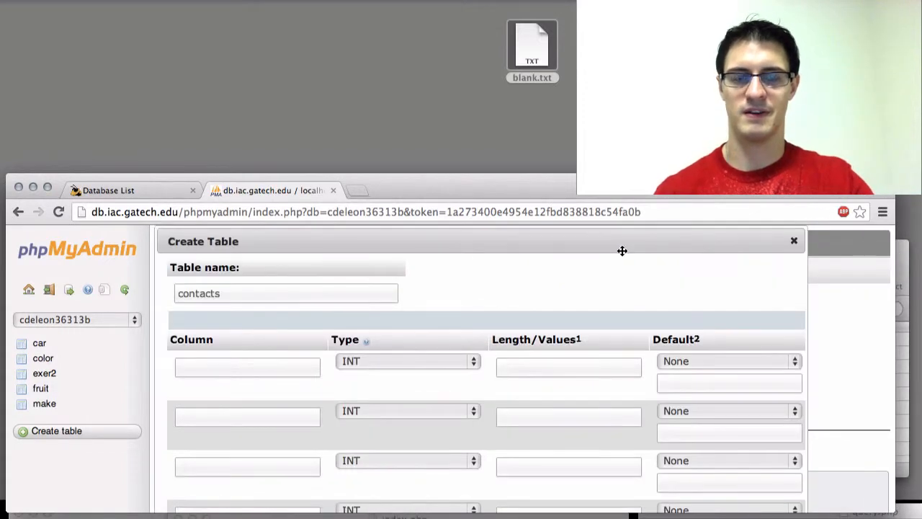
mouse_move(624, 191)
left_mouse_down()
mouse_move(623, 201)
mouse_move(623, 193)
left_mouse_up()
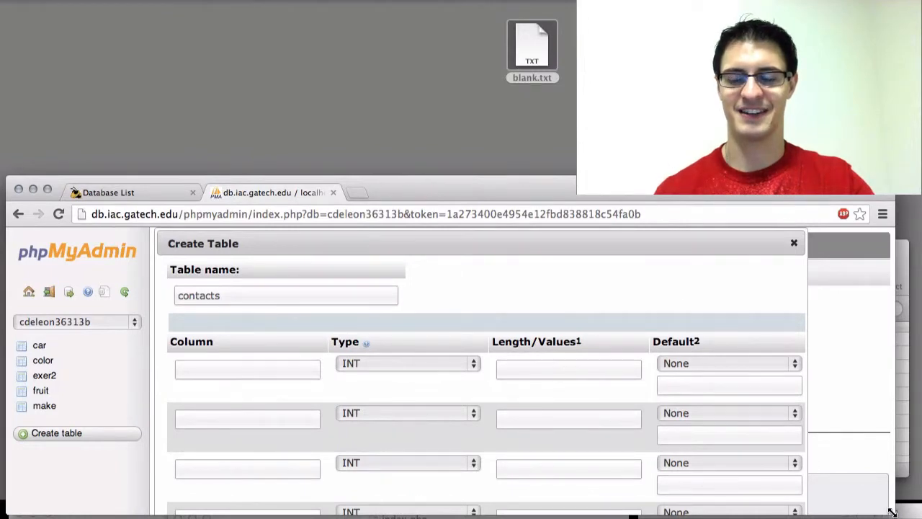
left_click_drag(893, 512, 892, 518)
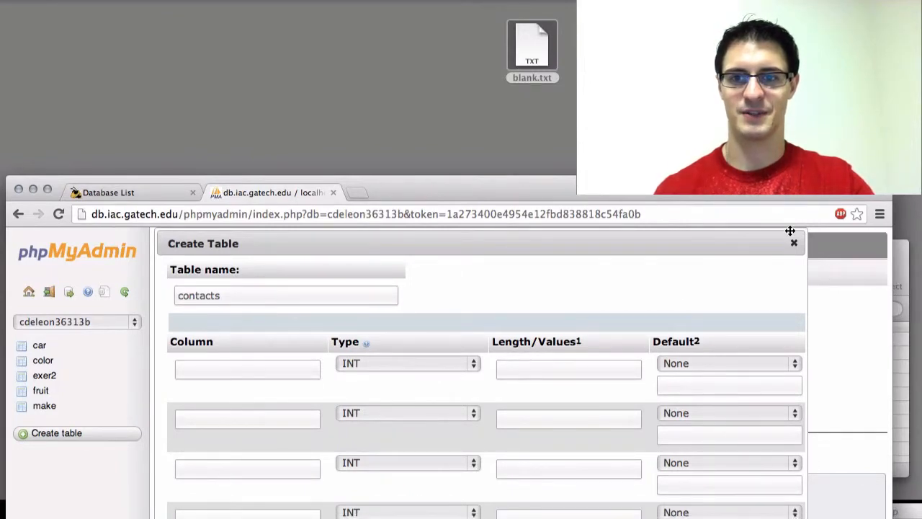
left_click_drag(788, 243, 757, 257)
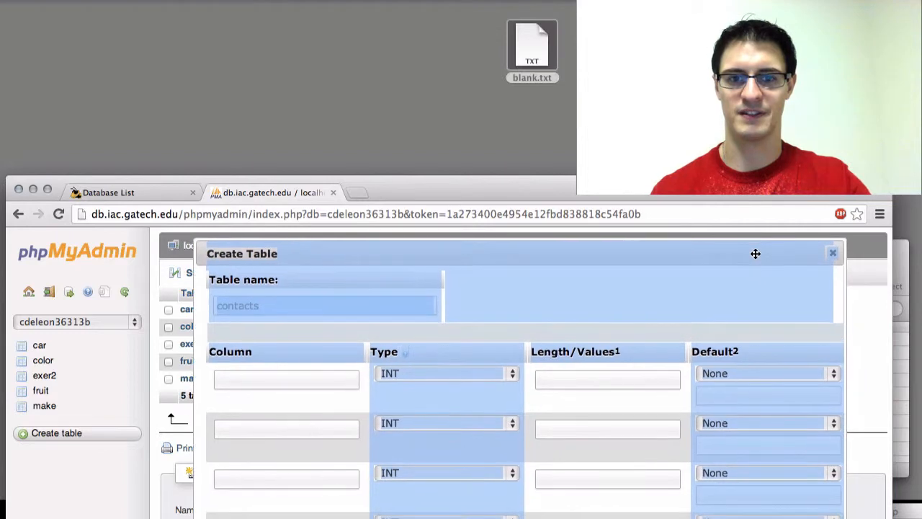
left_click(835, 311)
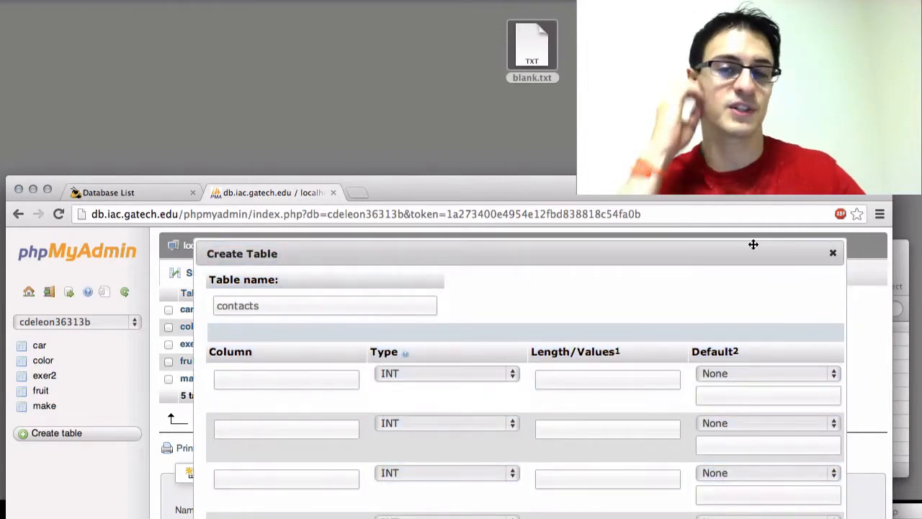
Name the first column of the contacts table contactID.
left_click(373, 307)
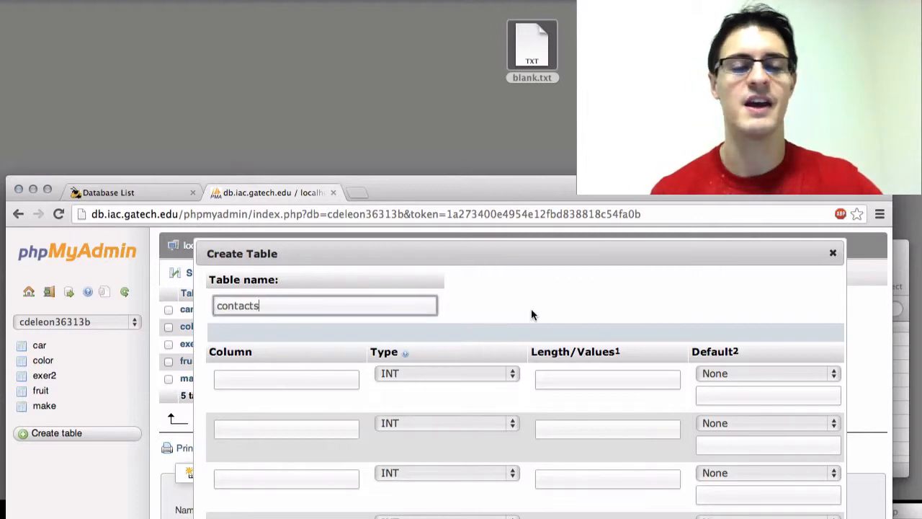
scroll(567, 301, "down", 1)
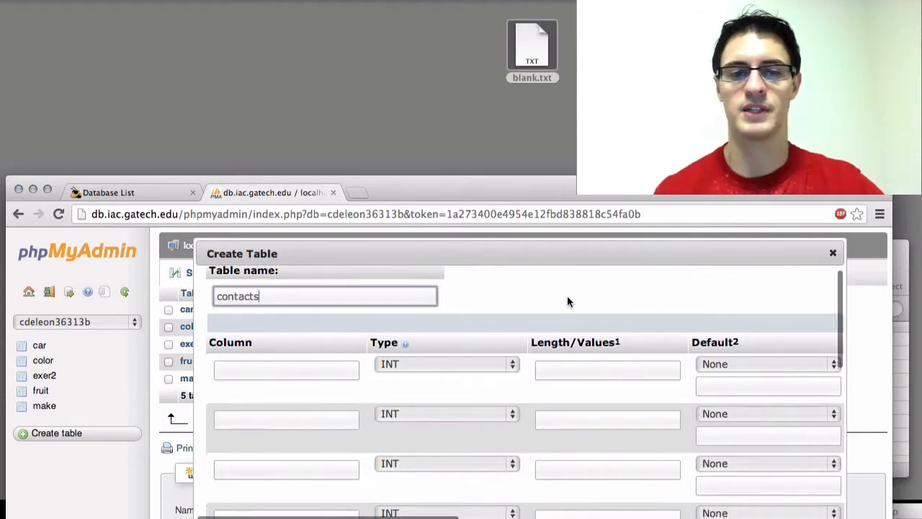
key("Tab")
scroll(478, 318, "down", 2)
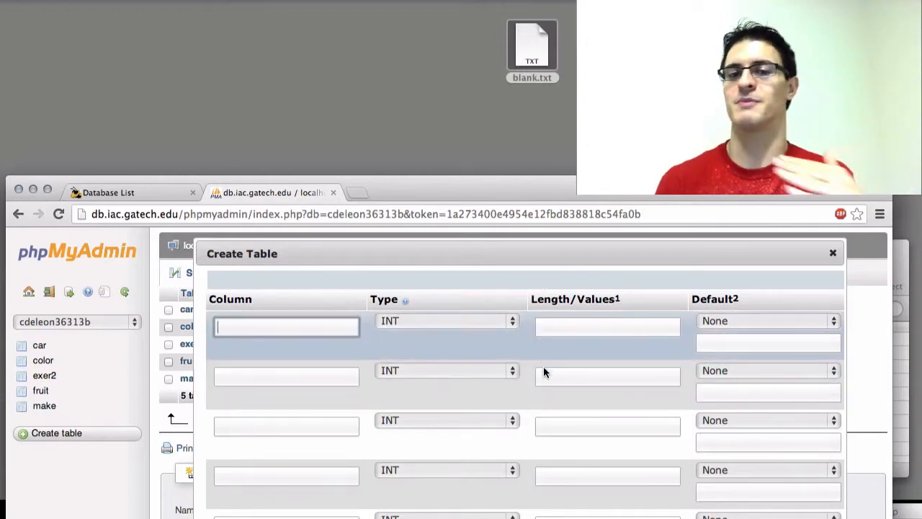
scroll(626, 423, "right", 10)
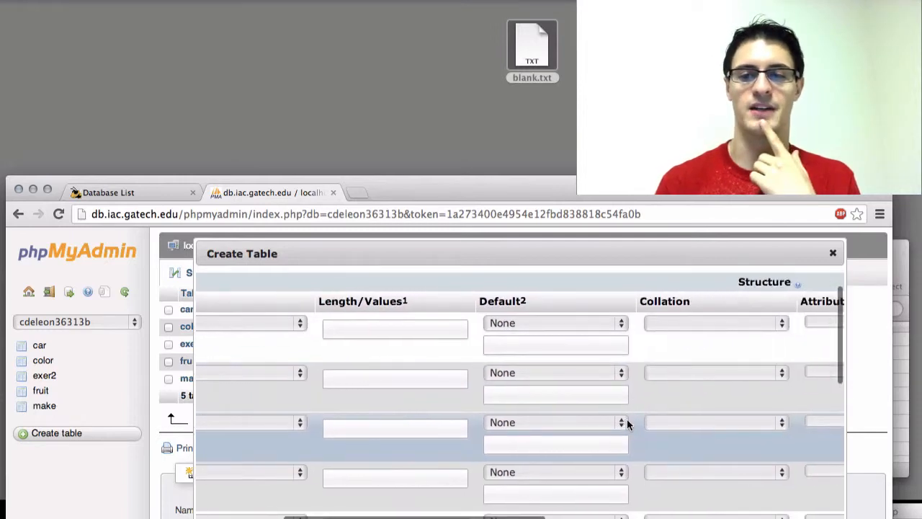
scroll(627, 419, "left", 10)
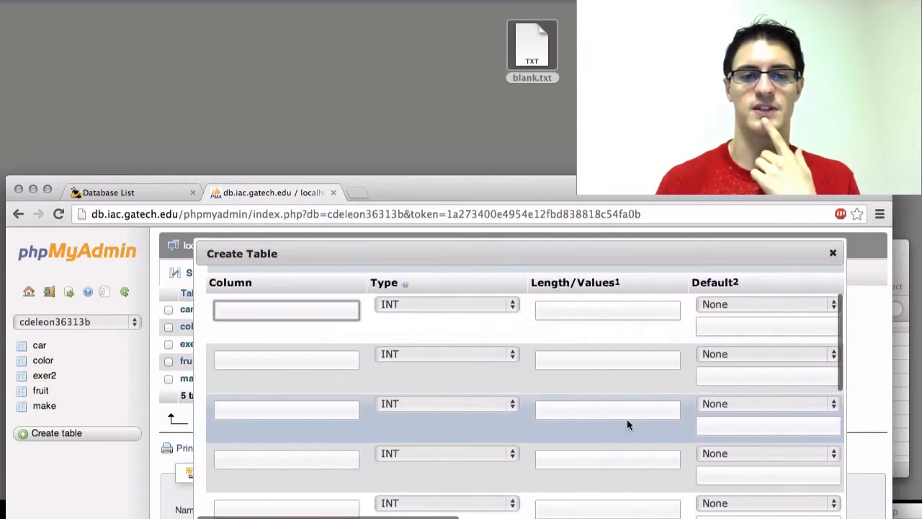
scroll(612, 419, "up", 2)
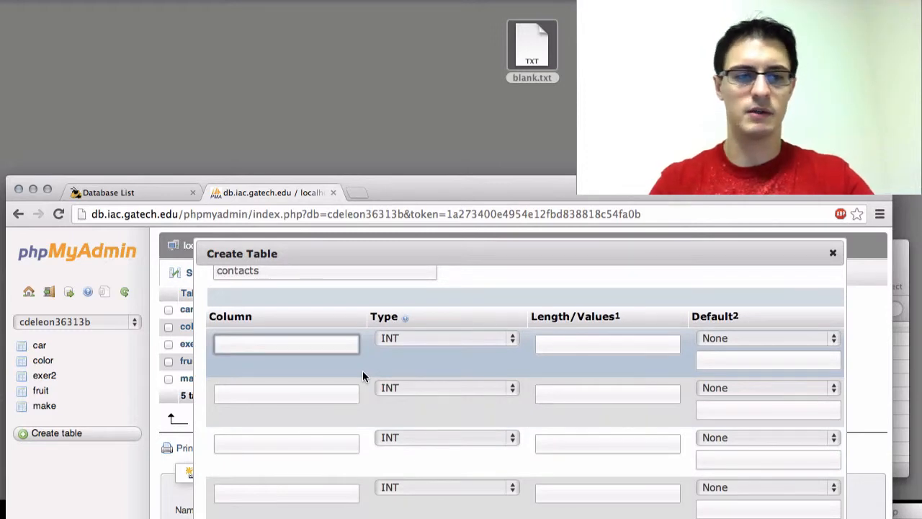
type("contactID")
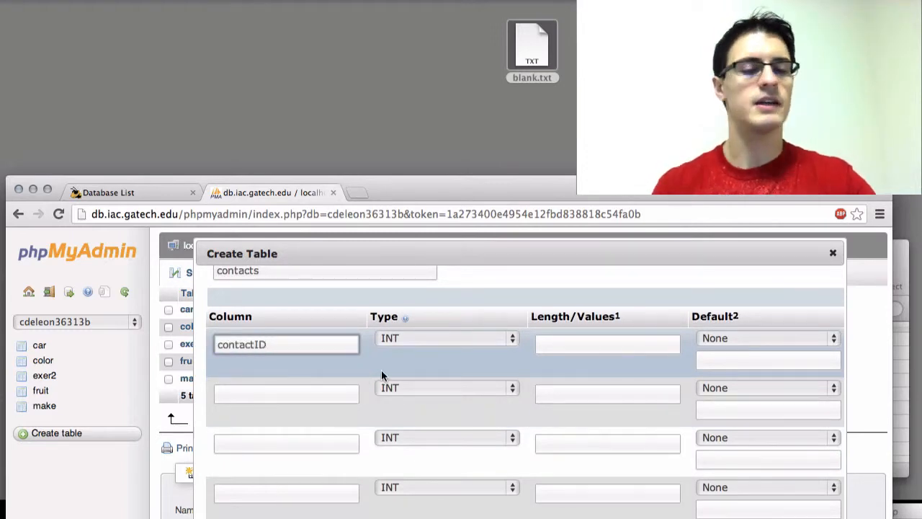
Examine the numeric, date and time, string and other data types available for the contactID column, without changing its type.
left_click(468, 339)
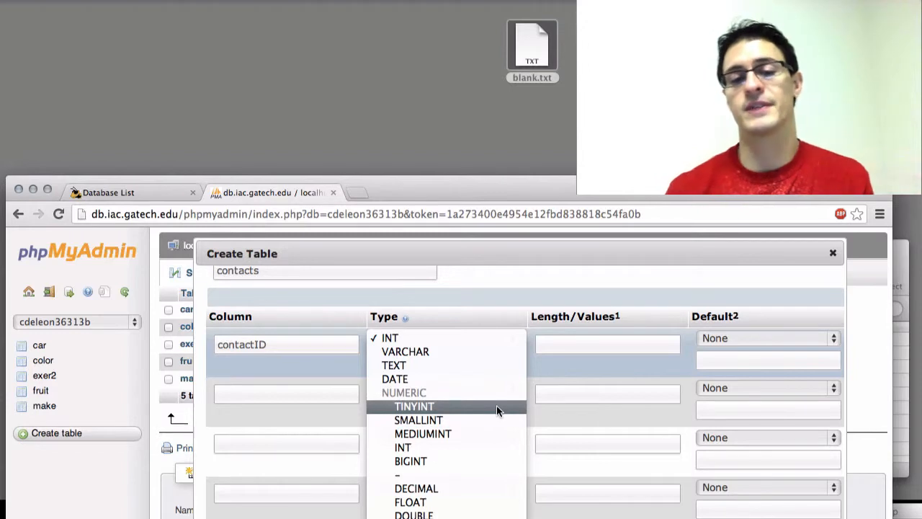
scroll(496, 405, "down", 1)
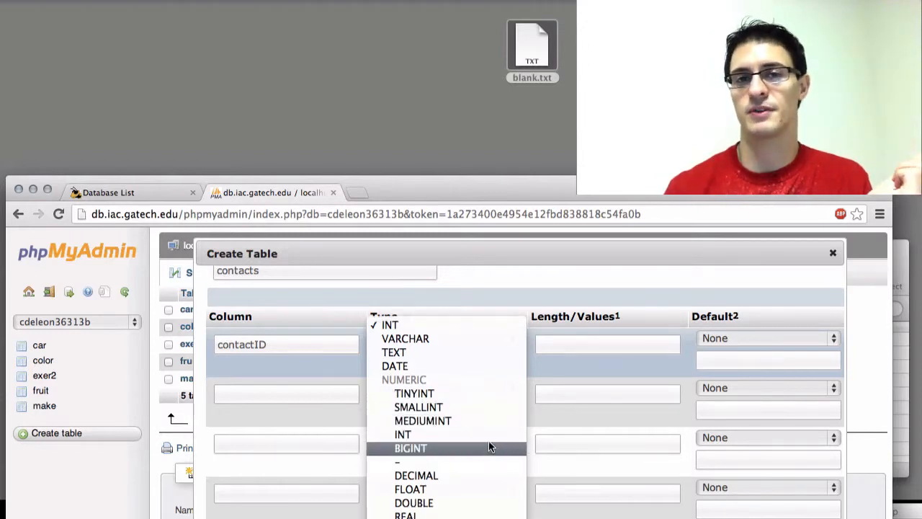
scroll(488, 441, "down", 5)
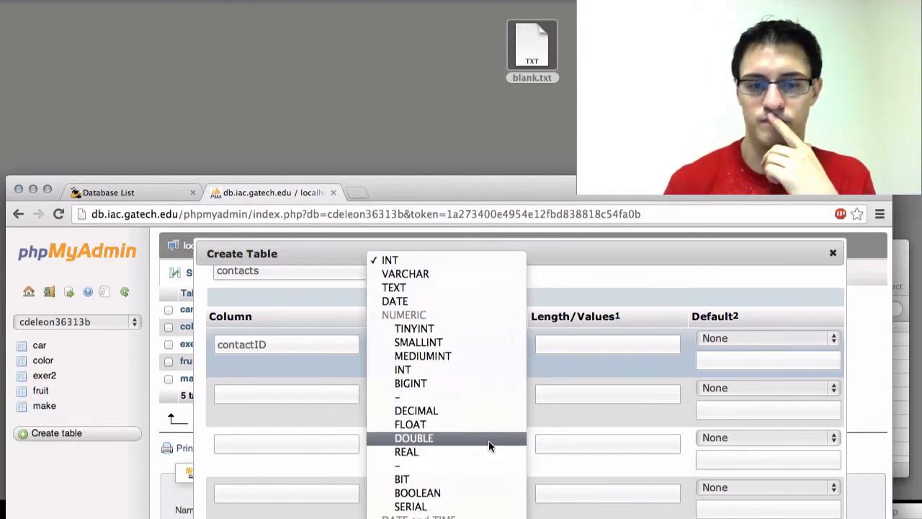
scroll(482, 412, "down", 1)
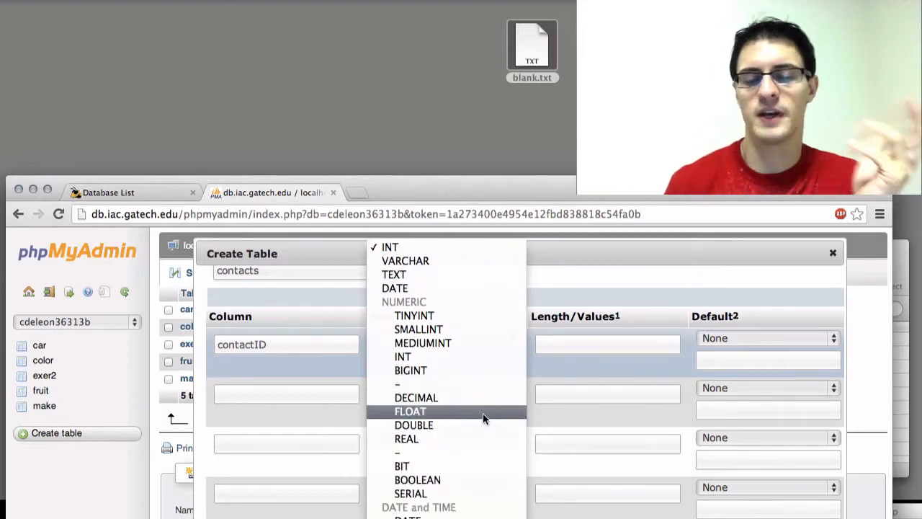
scroll(482, 420, "down", 7)
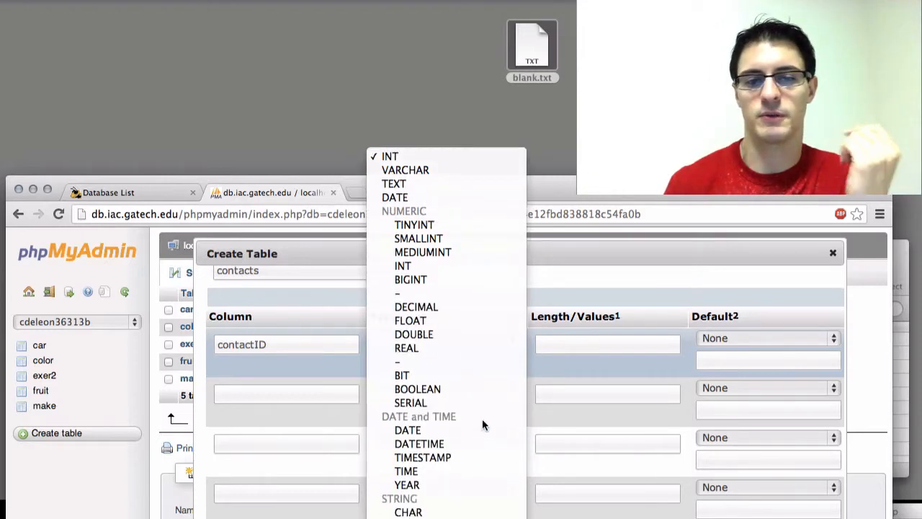
scroll(477, 432, "down", 3)
scroll(473, 465, "down", 5)
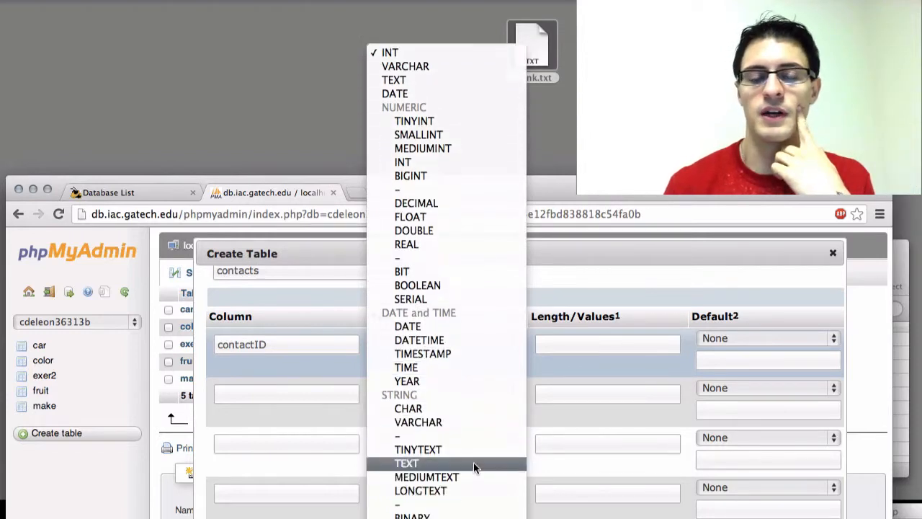
scroll(474, 465, "down", 4)
scroll(482, 460, "down", 8)
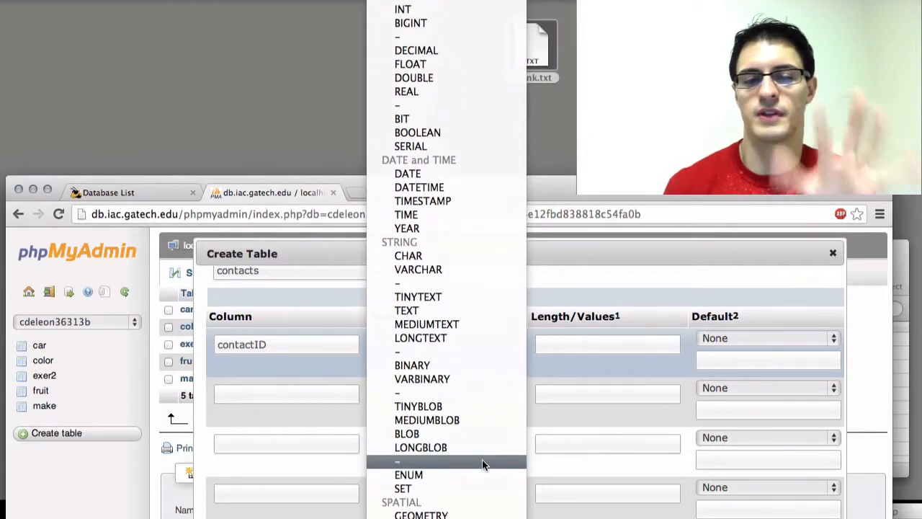
scroll(481, 460, "up", 7)
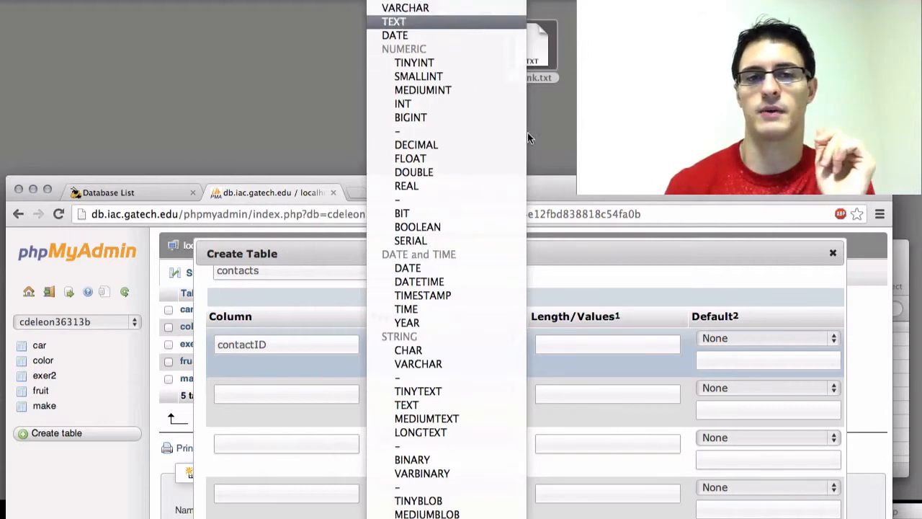
left_click(572, 310)
left_click(549, 343)
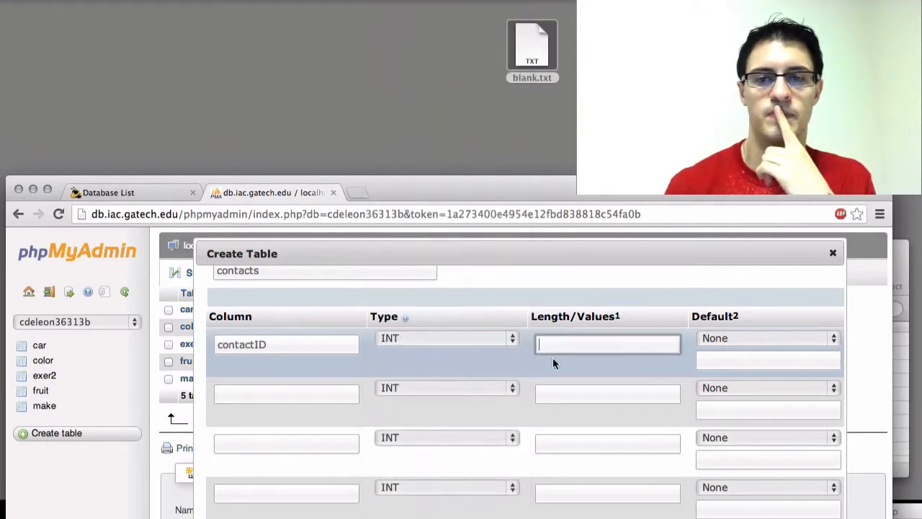
Enable auto increment (A_I) for the contactID column.
scroll(744, 340, "right", 5)
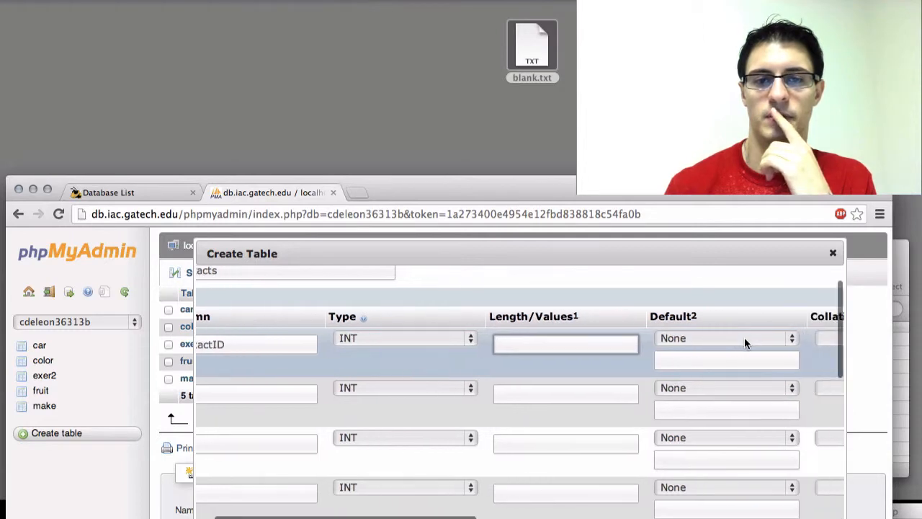
scroll(744, 342, "right", 5)
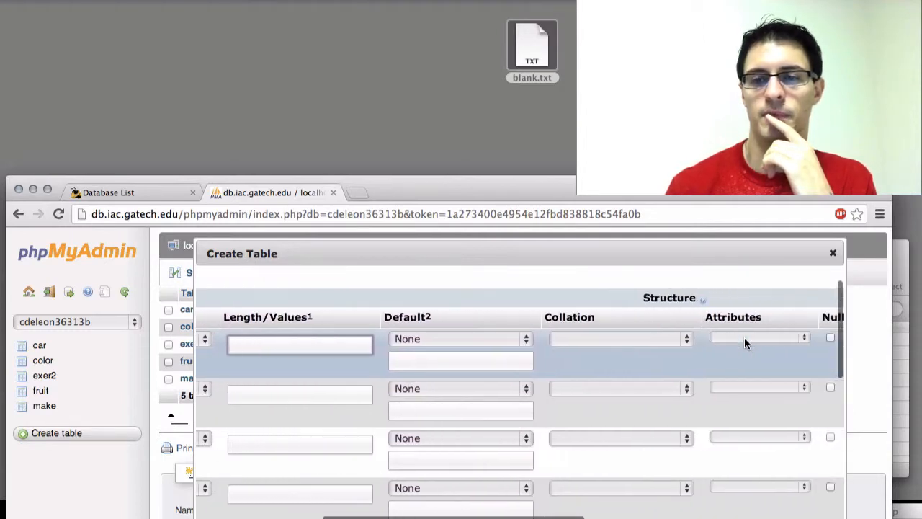
scroll(744, 343, "right", 5)
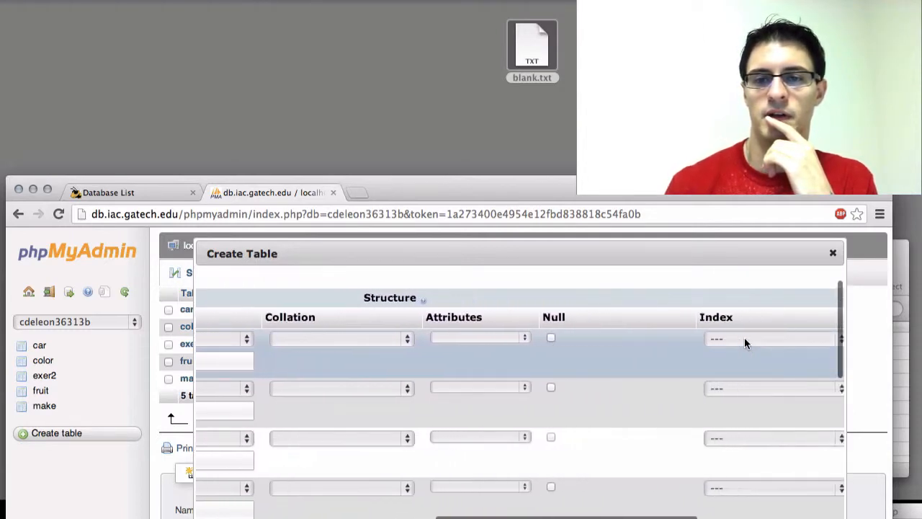
scroll(744, 338, "right", 3)
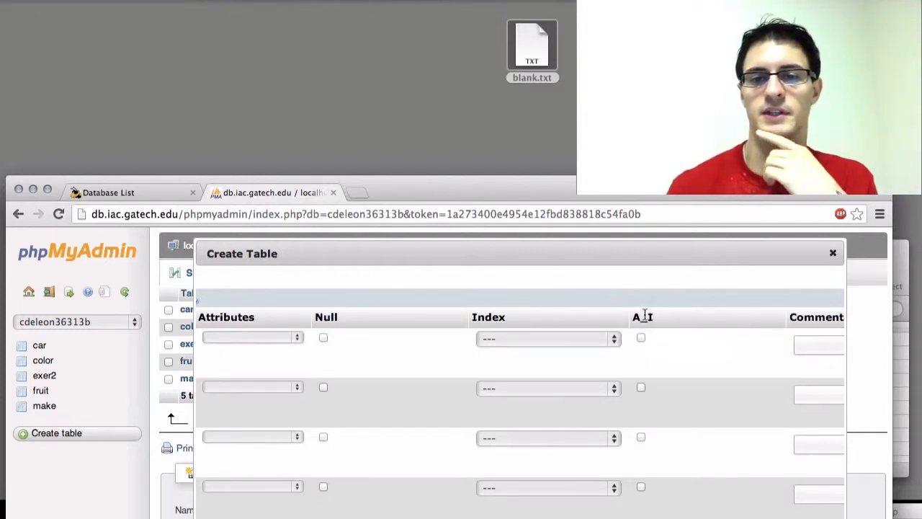
left_click(641, 337)
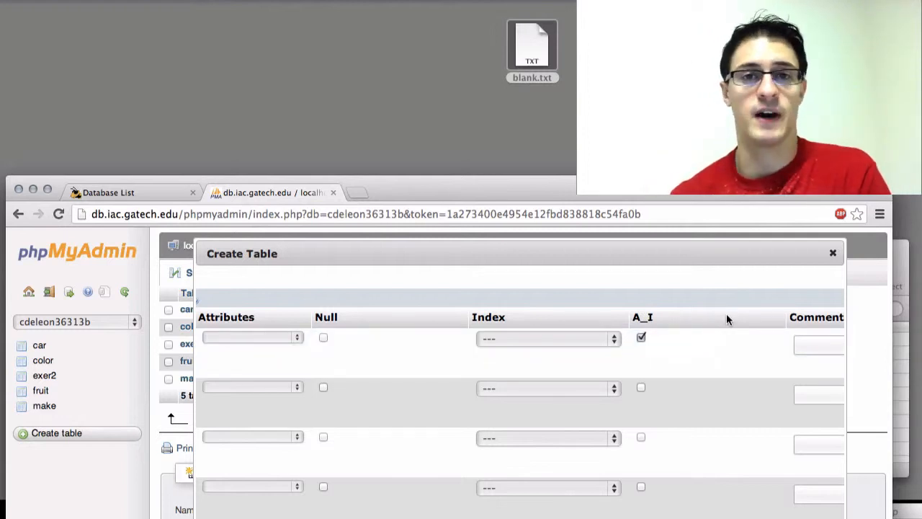
Review the contactID row's settings from its name and type across to the Index and A_I options.
scroll(726, 314, "left", 8)
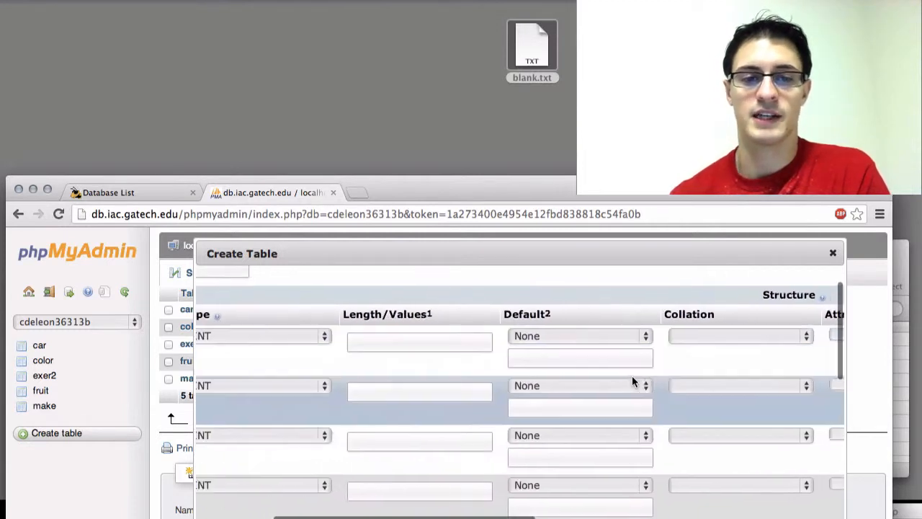
scroll(631, 382, "left", 3)
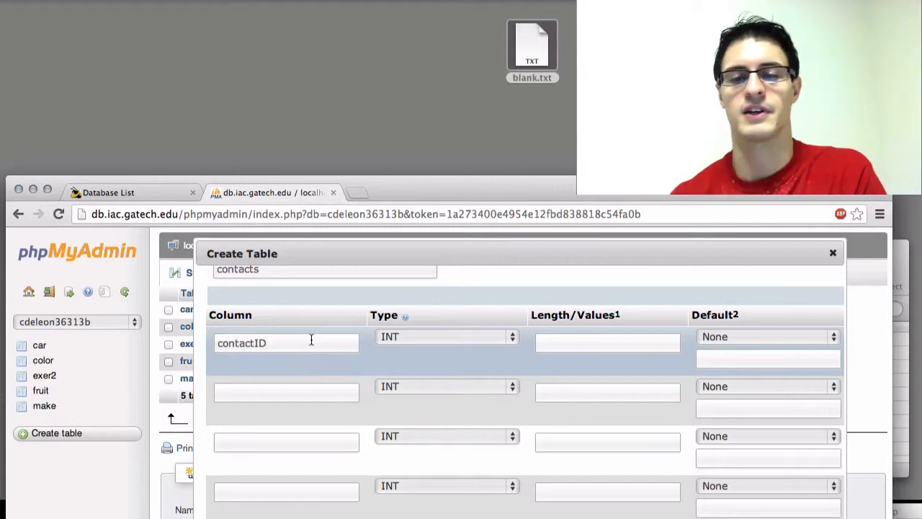
scroll(311, 340, "right", 10)
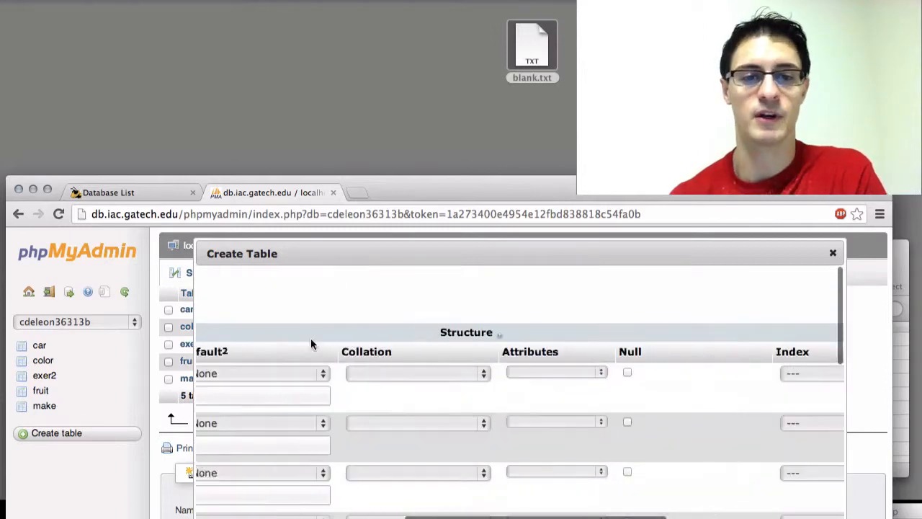
left_click(575, 356)
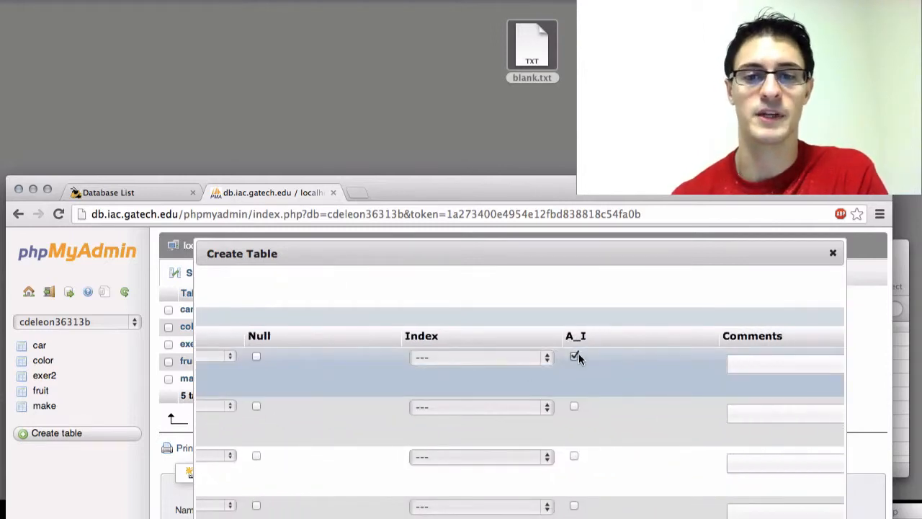
scroll(562, 350, "left", 10)
scroll(562, 350, "left", 2)
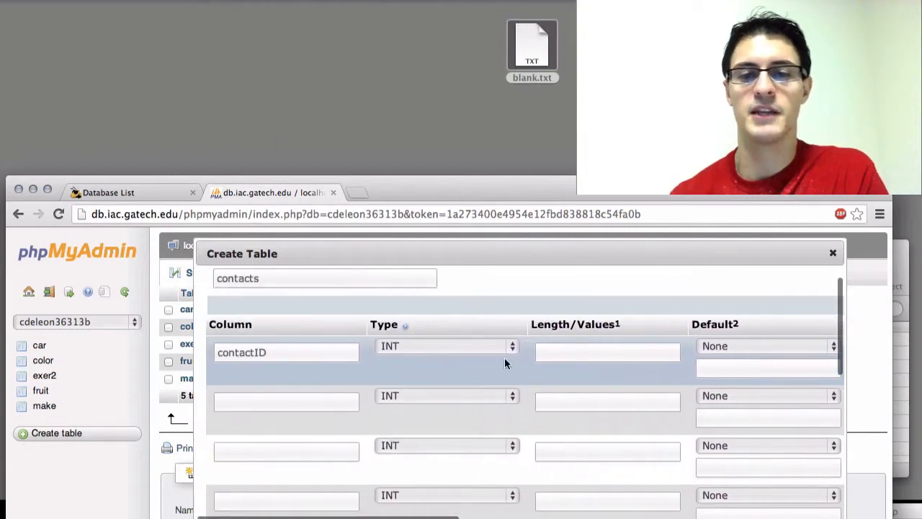
scroll(504, 362, "right", 8)
scroll(511, 367, "right", 8)
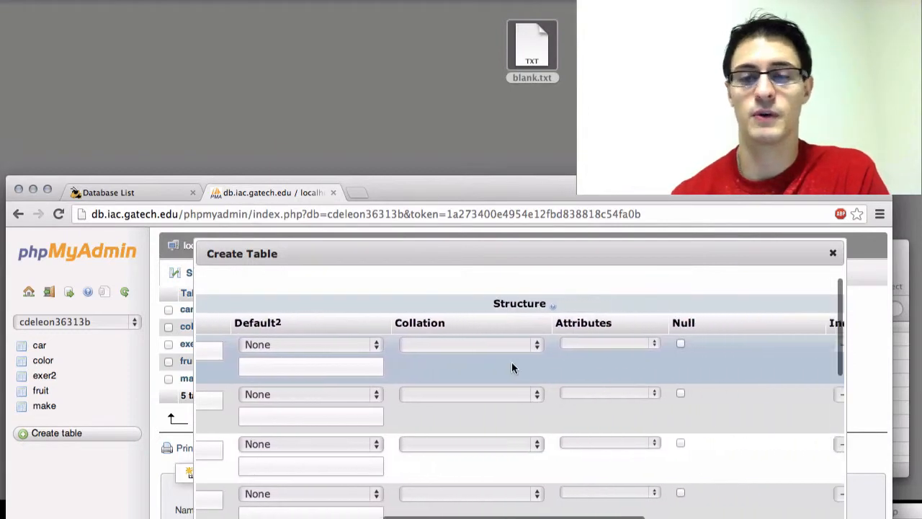
scroll(511, 367, "right", 4)
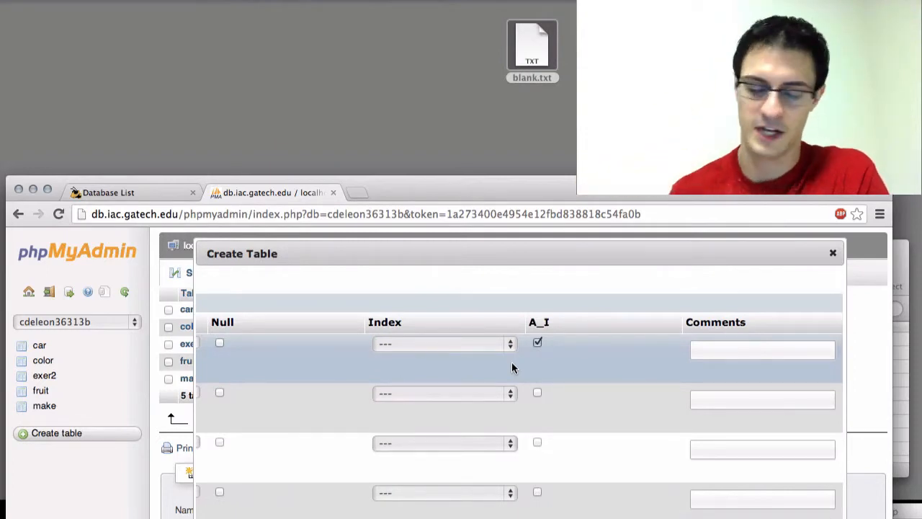
Set the contactID column's index to PRIMARY.
scroll(511, 368, "left", 12)
scroll(511, 364, "left", 8)
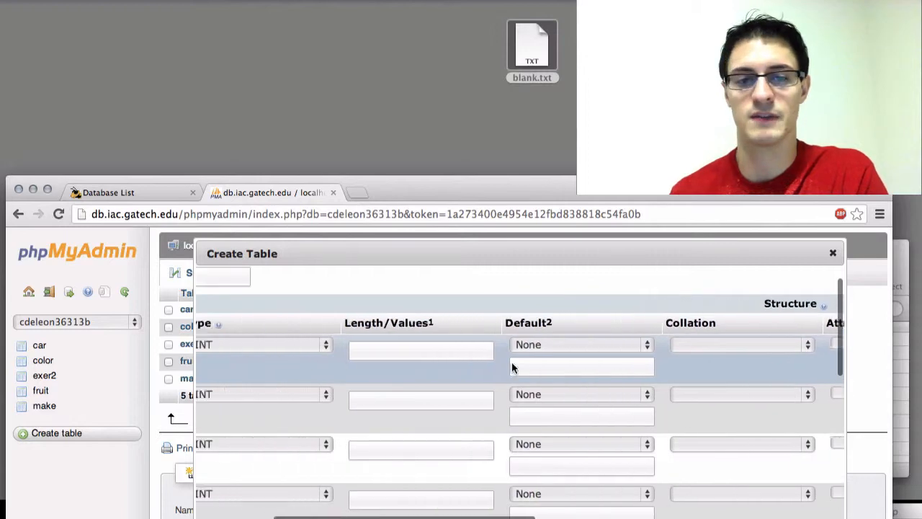
scroll(512, 368, "right", 15)
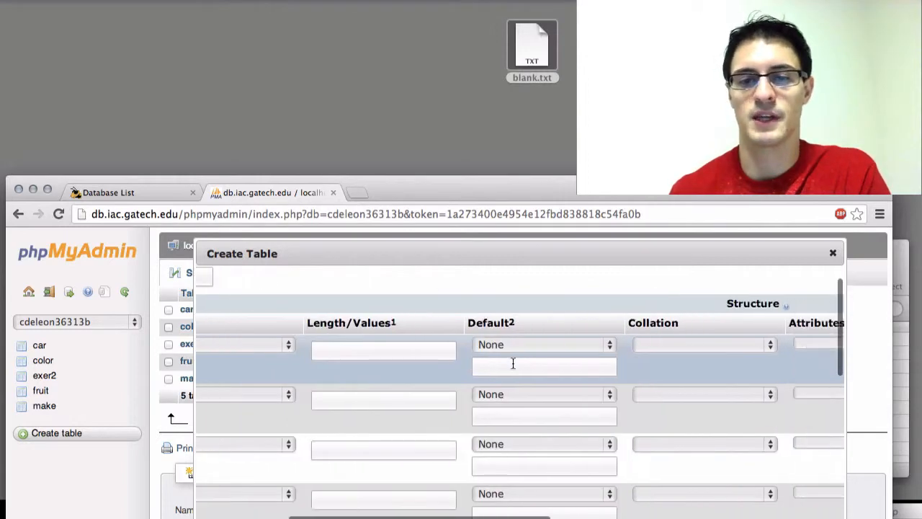
left_click(669, 343)
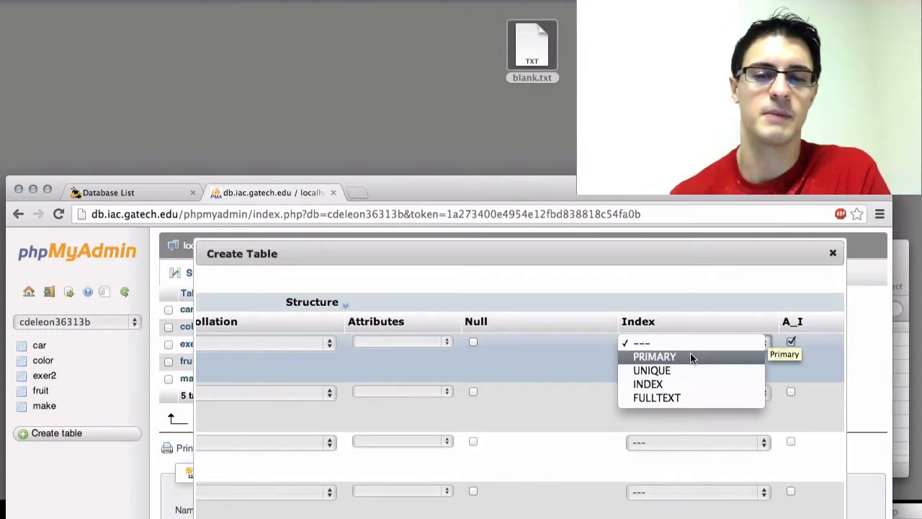
left_click(690, 355)
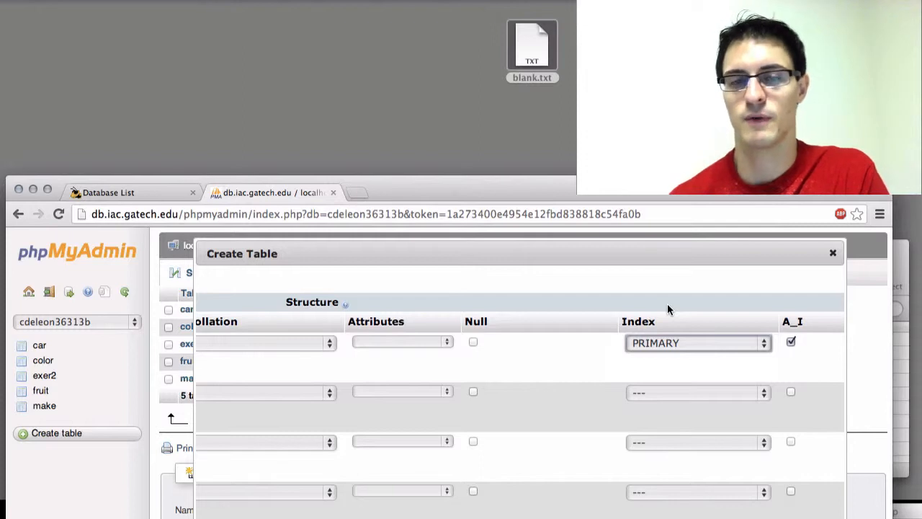
Name the second column of the contacts table firstName.
scroll(667, 308, "left", 10)
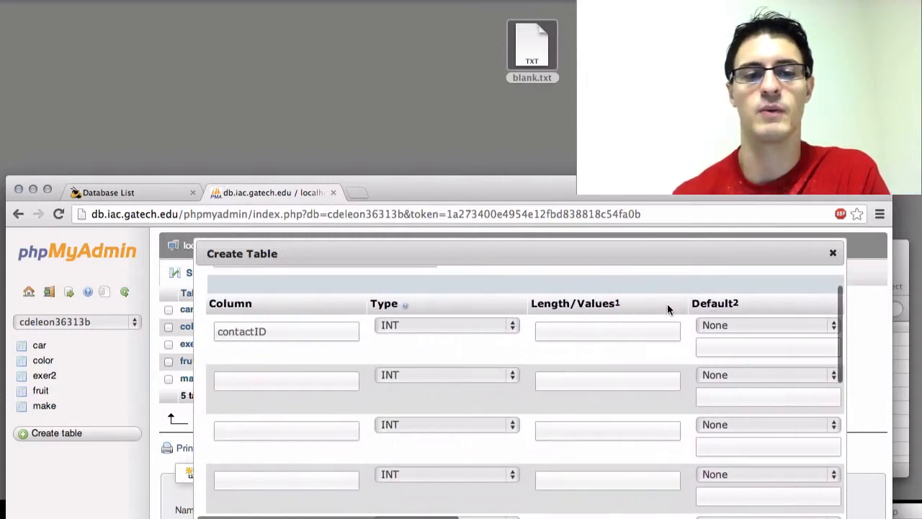
left_click(338, 378)
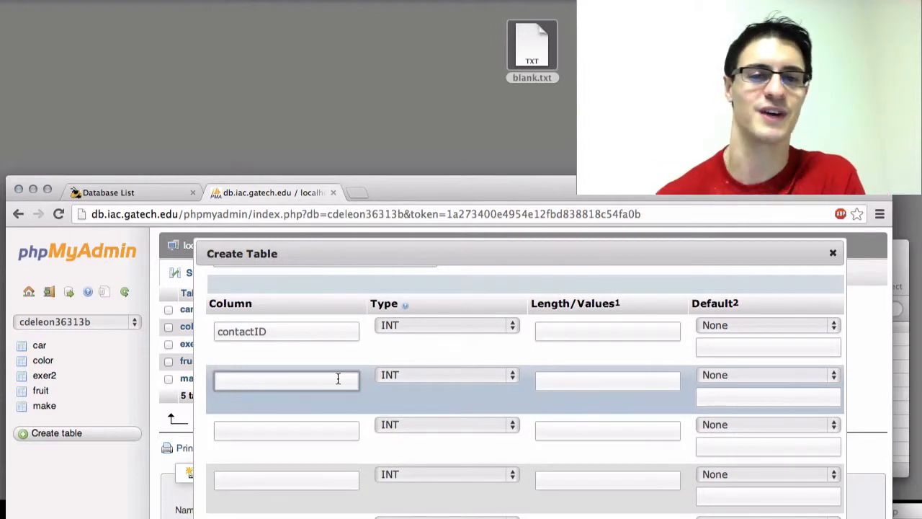
type("firstName")
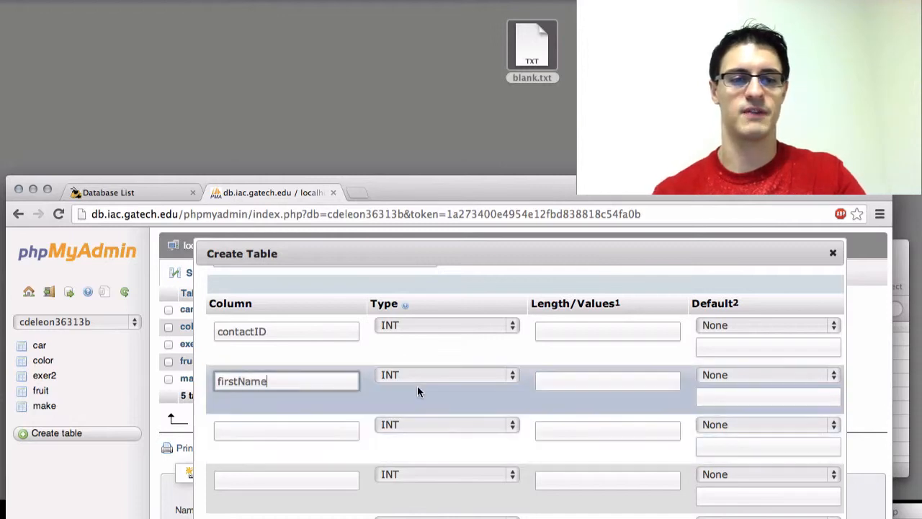
Name the third column of the contacts table lastName.
left_click(318, 430)
type("lastNam")
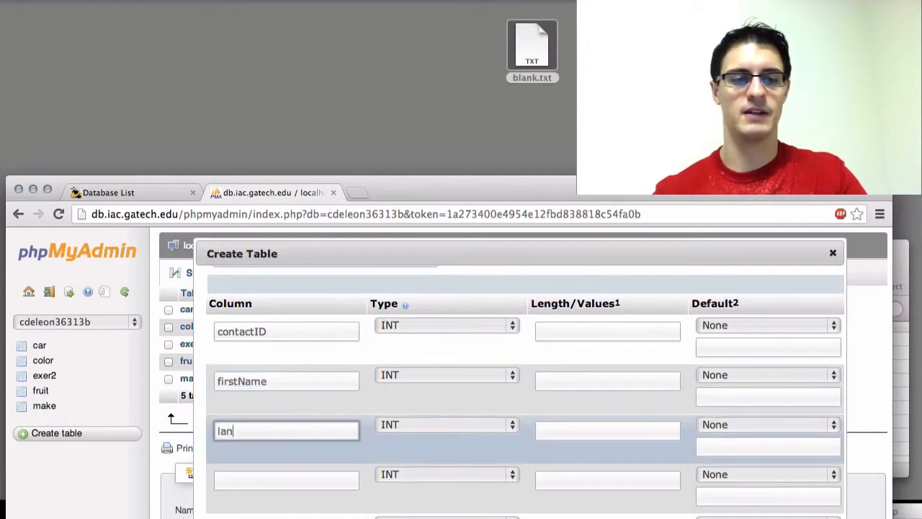
type("e")
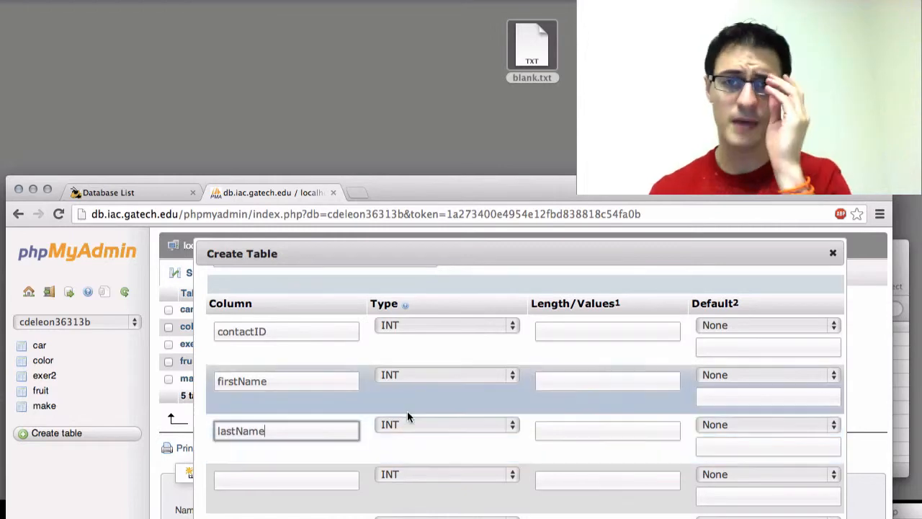
Set the data type of the firstName and lastName columns to VARCHAR.
left_click(487, 375)
left_click(484, 388)
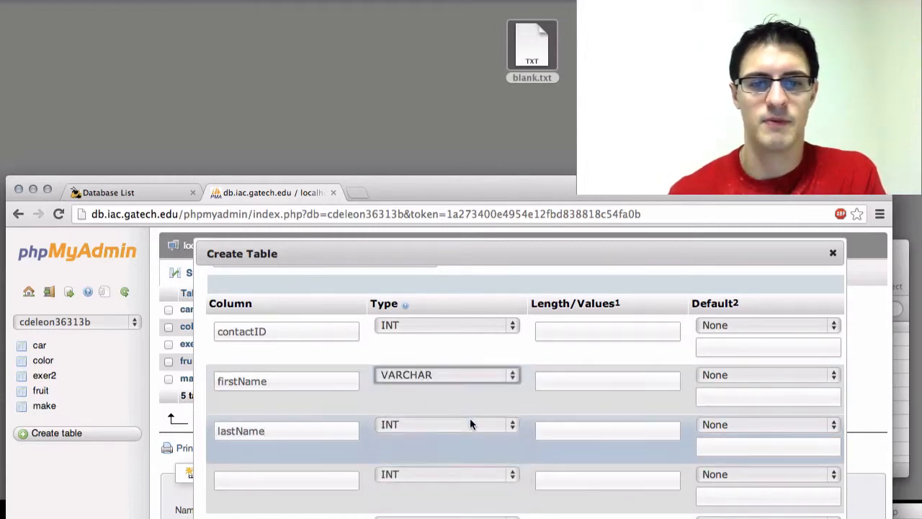
left_click(467, 425)
left_click(469, 437)
Set the length of the firstName and lastName columns to 100.
left_click(567, 386)
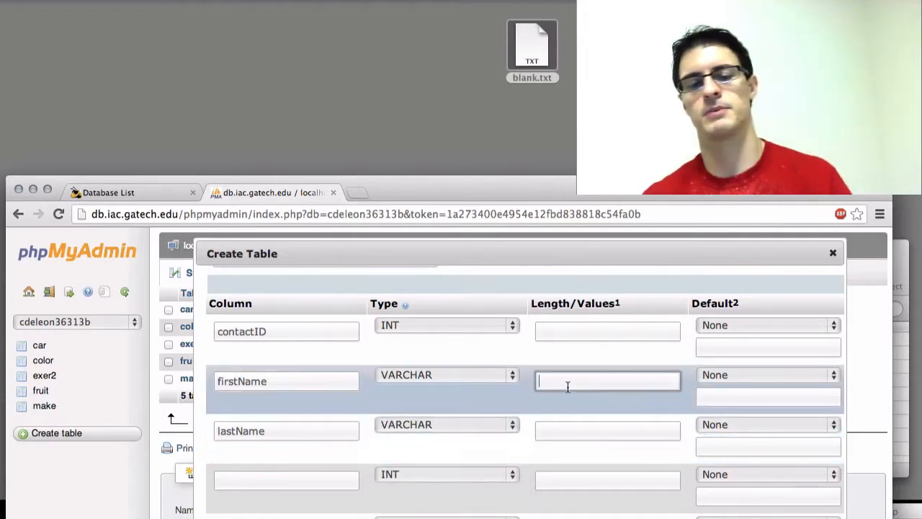
type("100")
double_click(597, 382)
key("super+c")
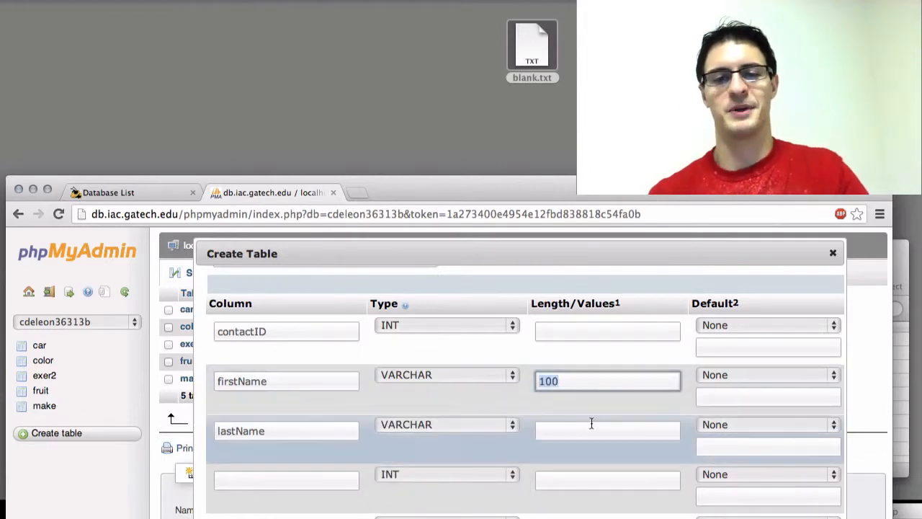
left_click(593, 431)
key("super+v")
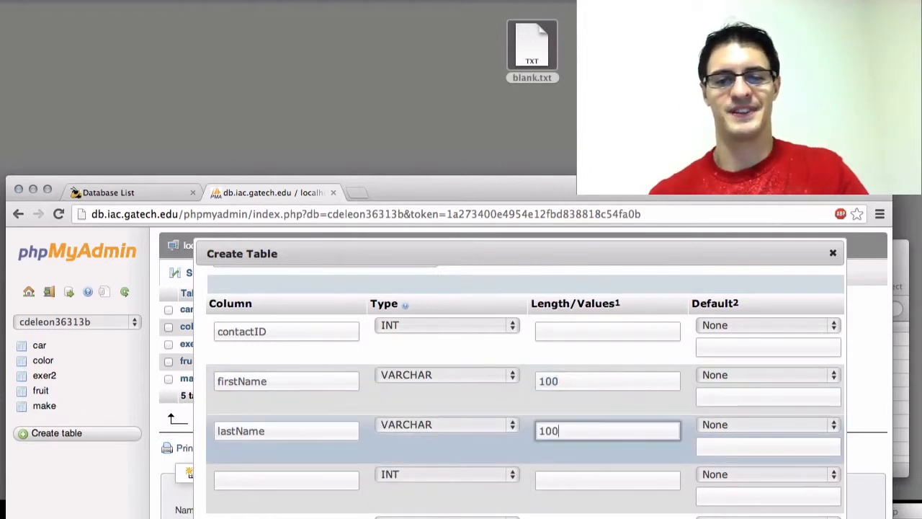
Review the firstName and lastName rows from their length values across to the Index and A_I options.
left_click(601, 383)
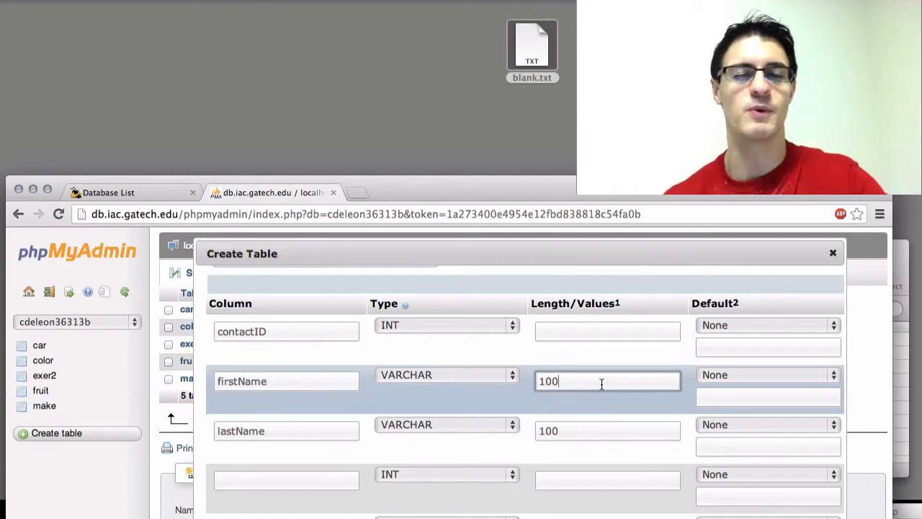
double_click(574, 431)
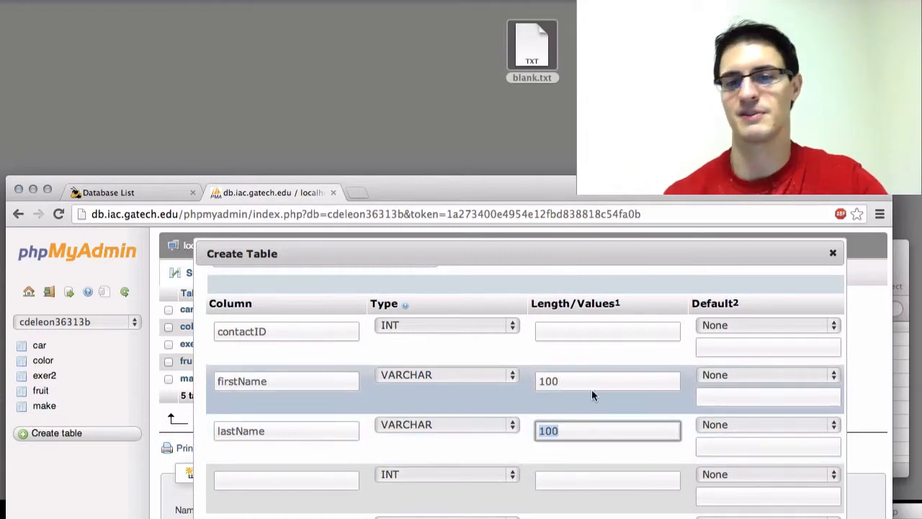
left_click(596, 376)
double_click(596, 376)
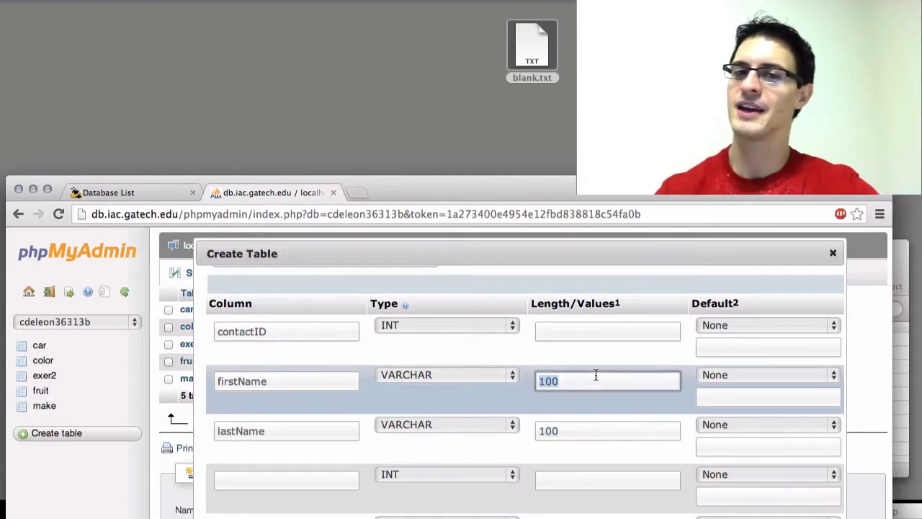
scroll(485, 410, "right", 10)
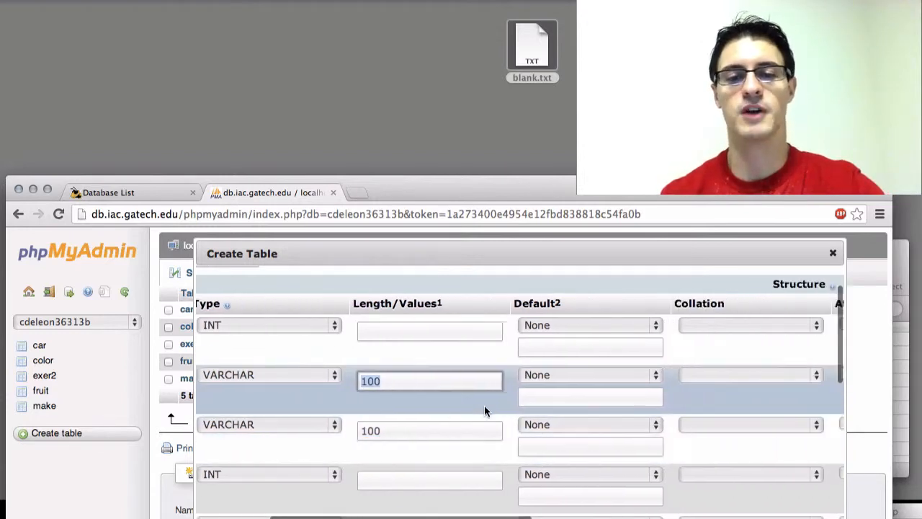
scroll(484, 409, "right", 15)
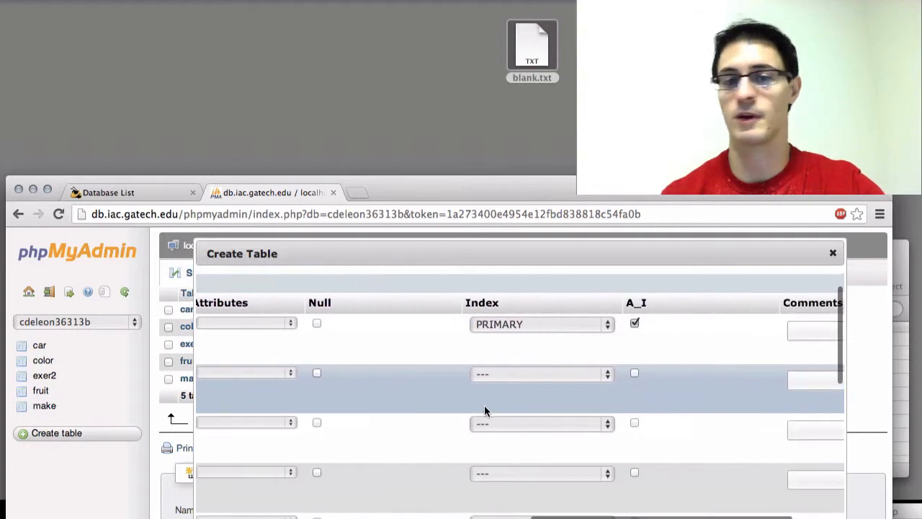
scroll(484, 410, "left", 20)
scroll(486, 409, "up", 1)
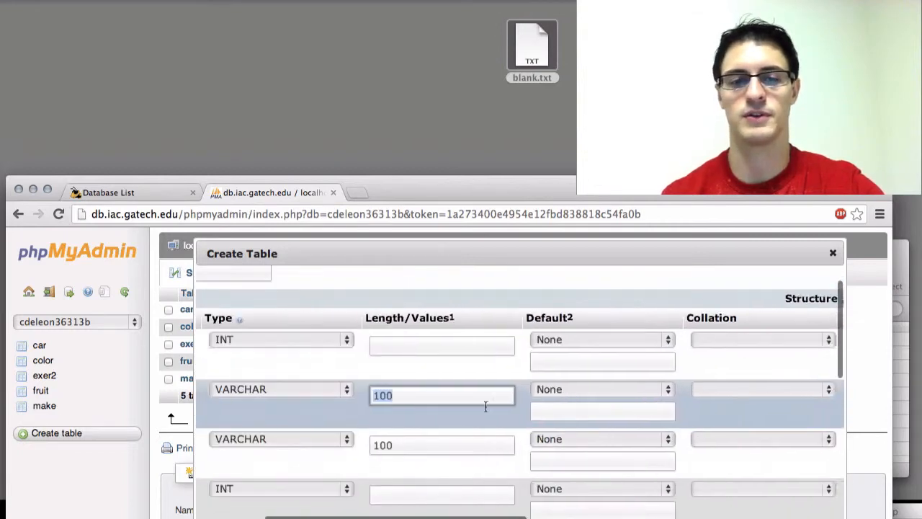
scroll(479, 414, "down", 1)
Name the fourth column timeOfBirth and look through the data types available for it.
left_click(324, 463)
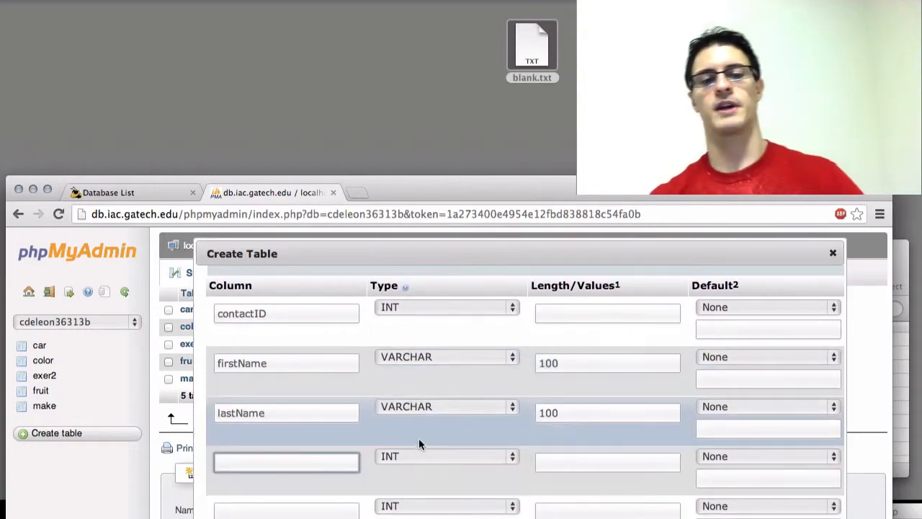
scroll(421, 439, "down", 1)
scroll(426, 437, "down", 1)
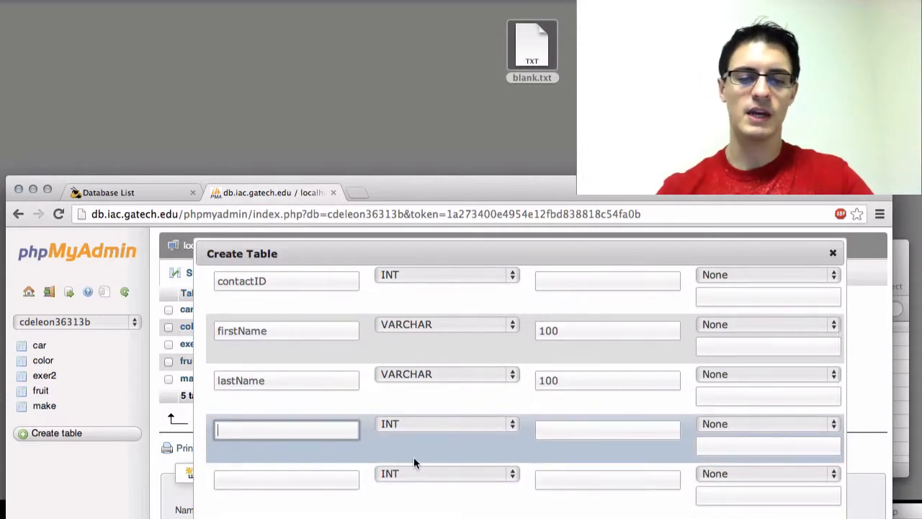
type("timeOfBirth")
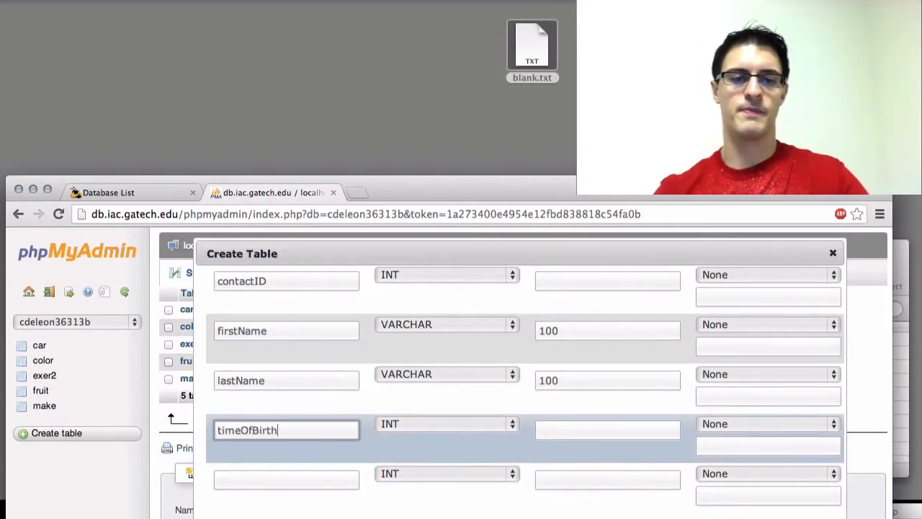
left_click(471, 424)
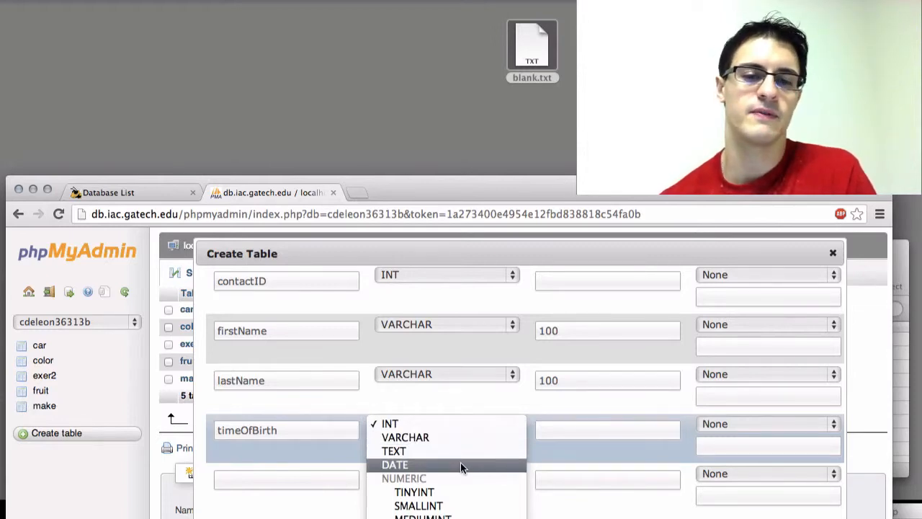
left_click(504, 404)
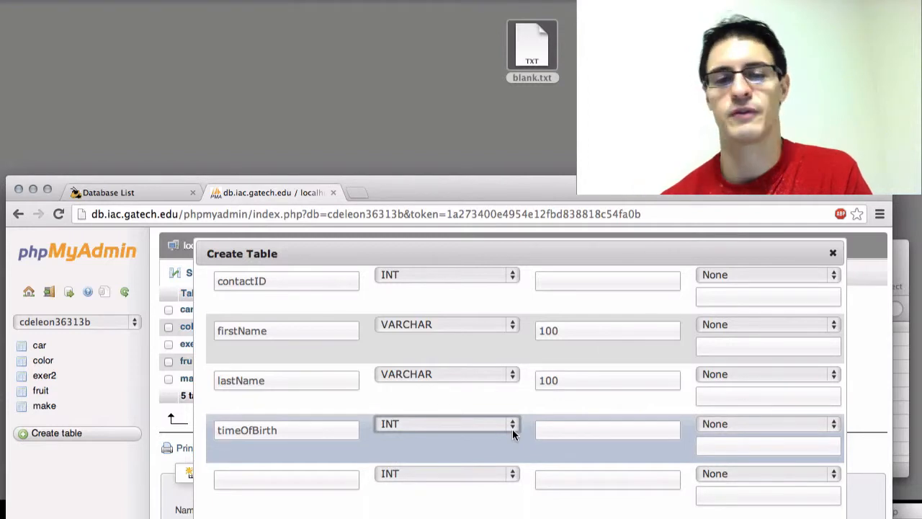
left_click(545, 431)
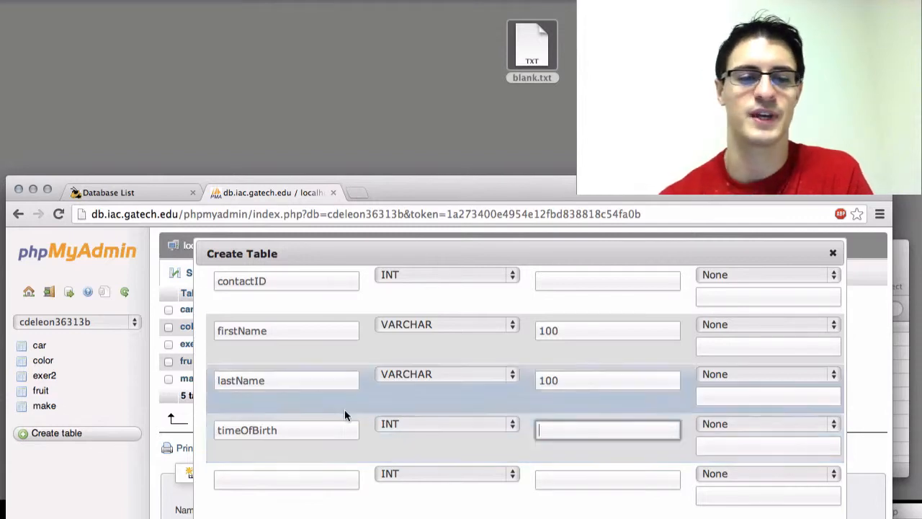
Rename the fourth column timeJoining.
key("shift+Tab")
key("shift+Tab")
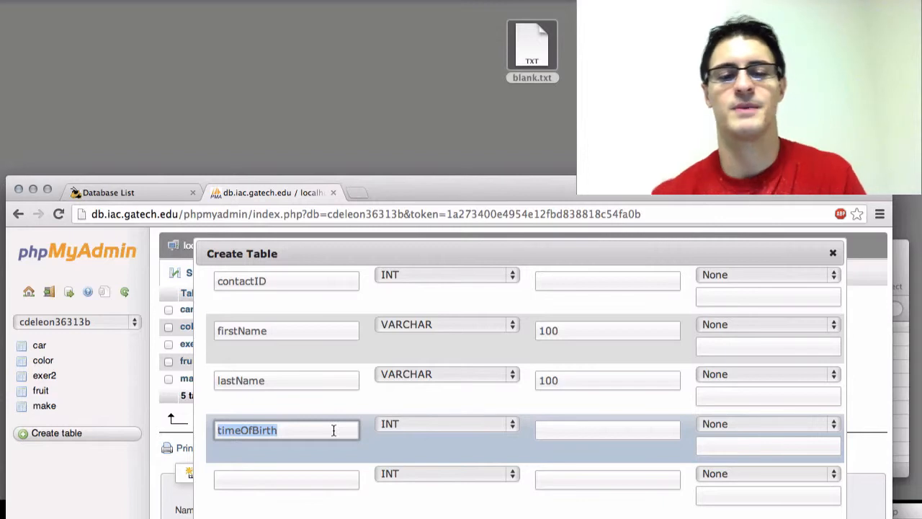
type("time")
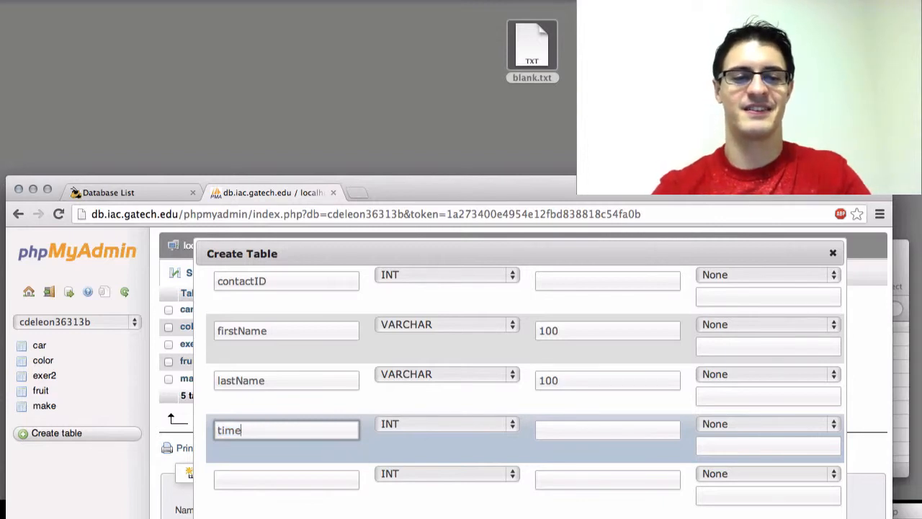
type("Joining")
Rename the fourth column timeAdded.
key("super+a")
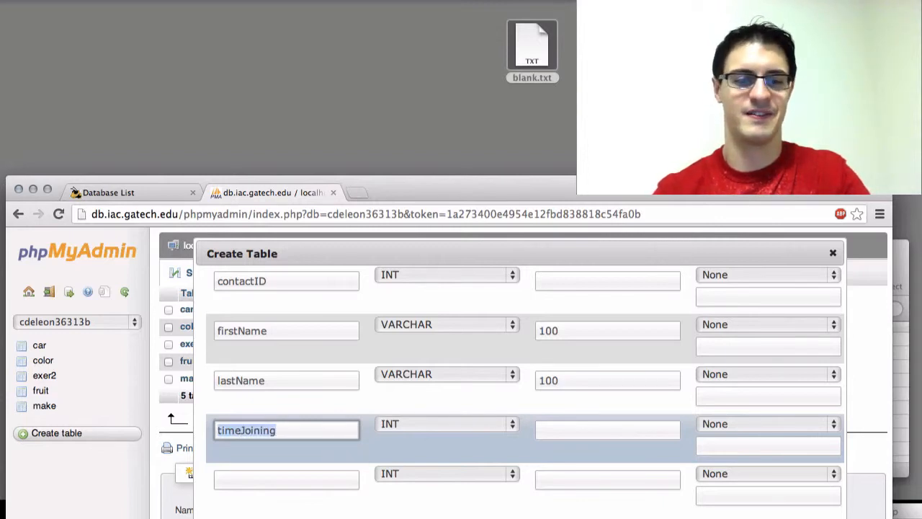
type("tme")
key("BackSpace")
key("BackSpace")
type("imeAdded")
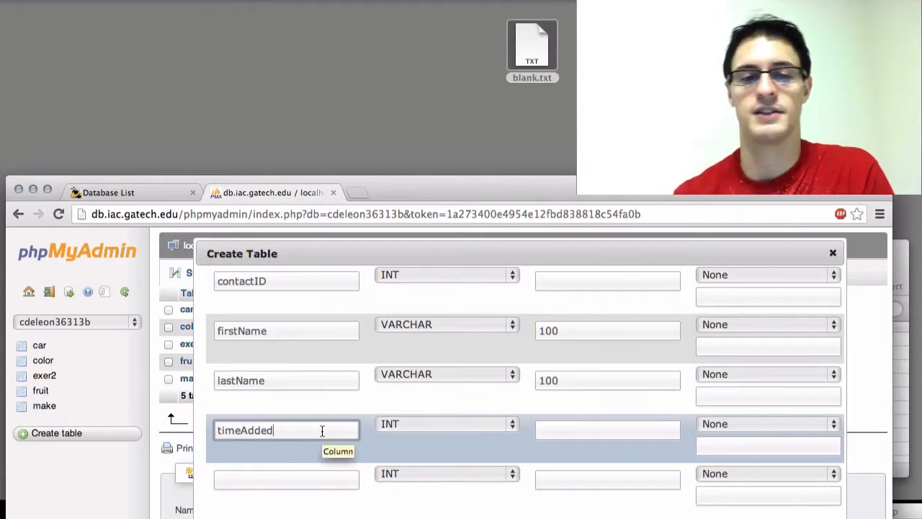
left_click(544, 430)
Name the fifth column address and set its data type to TEXT.
scroll(551, 428, "up", 2)
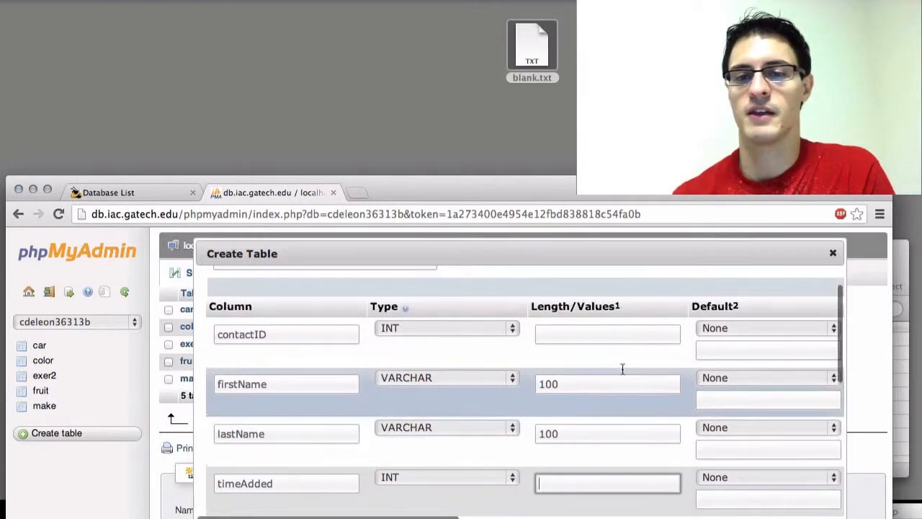
scroll(622, 369, "down", 2)
left_click(324, 487)
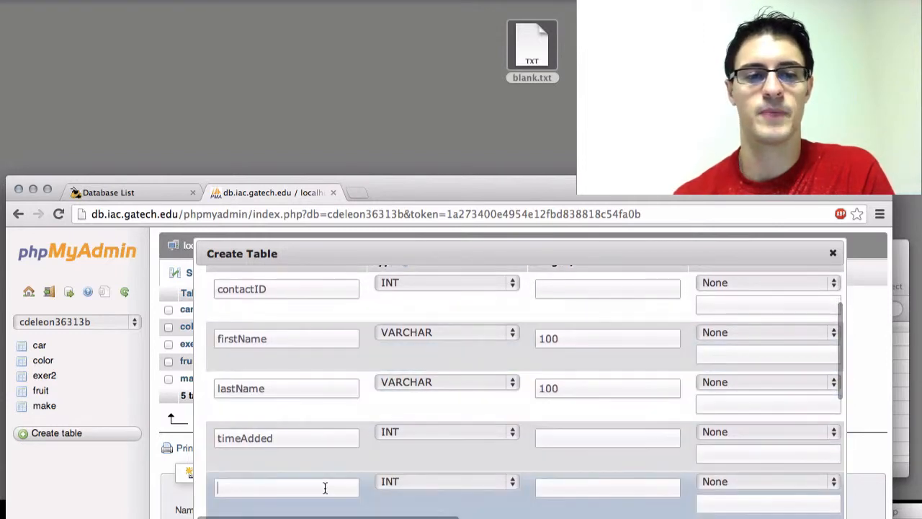
type("Add")
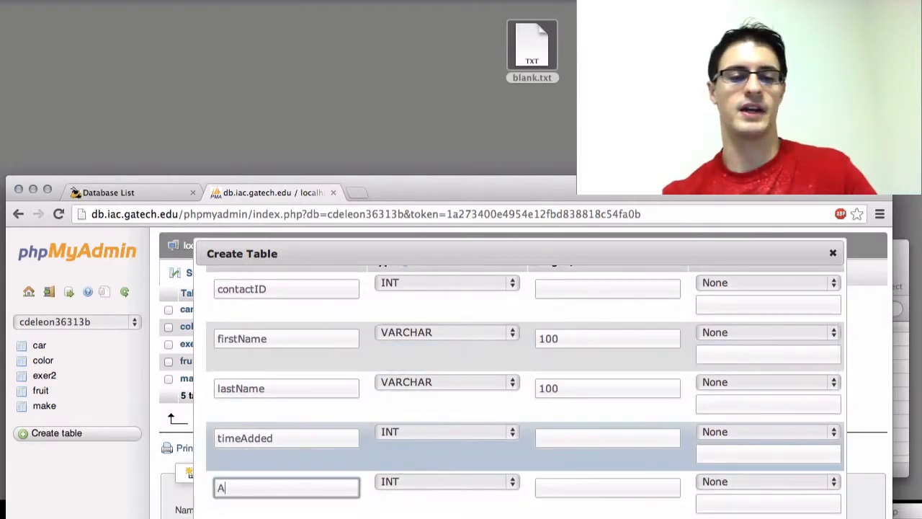
key("BackSpace")
key("BackSpace")
key("BackSpace")
type("address")
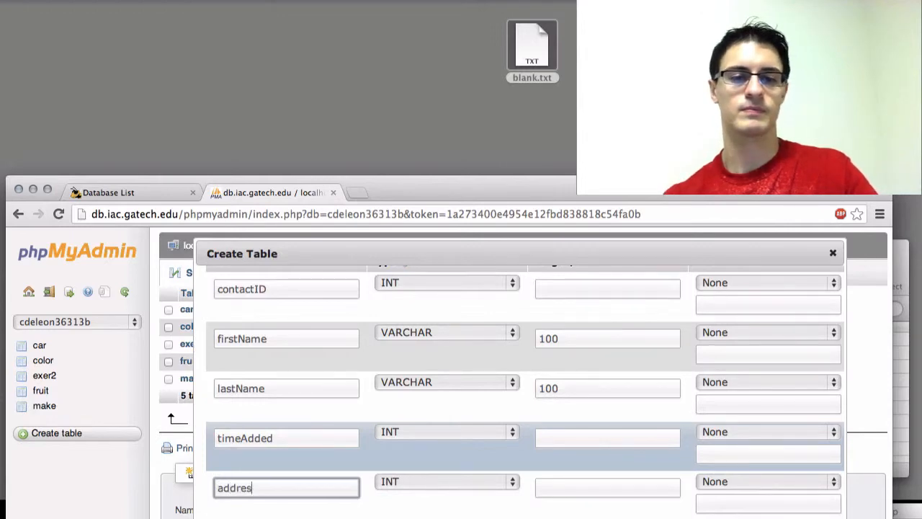
left_click(501, 481)
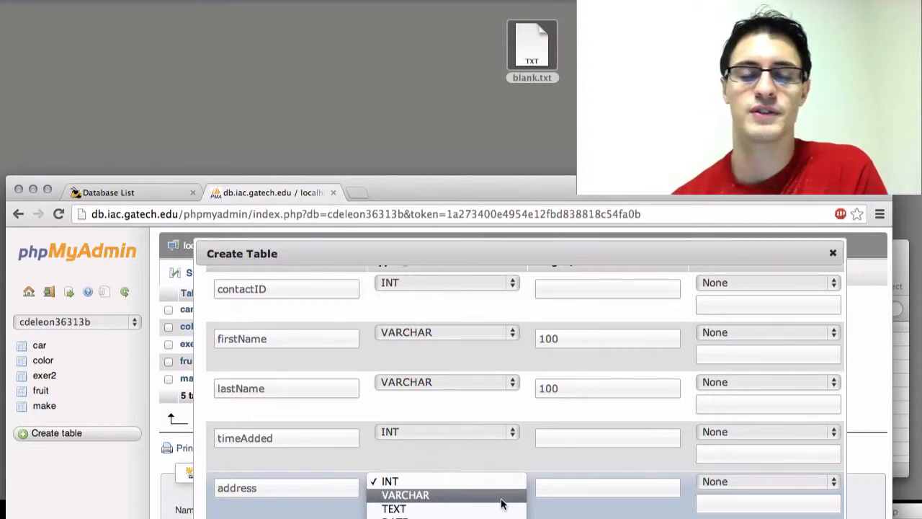
left_click(496, 509)
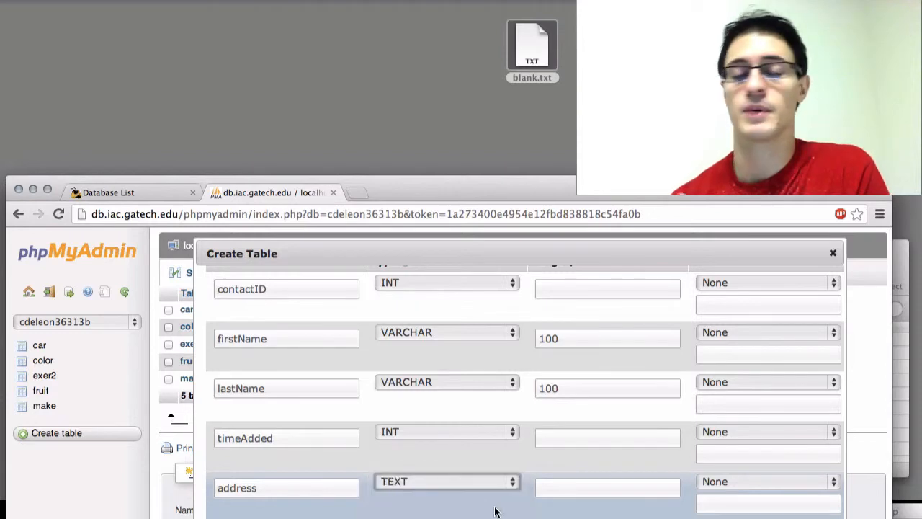
Review the five column definitions and the table options below them, including the storage engine and collation.
double_click(309, 489)
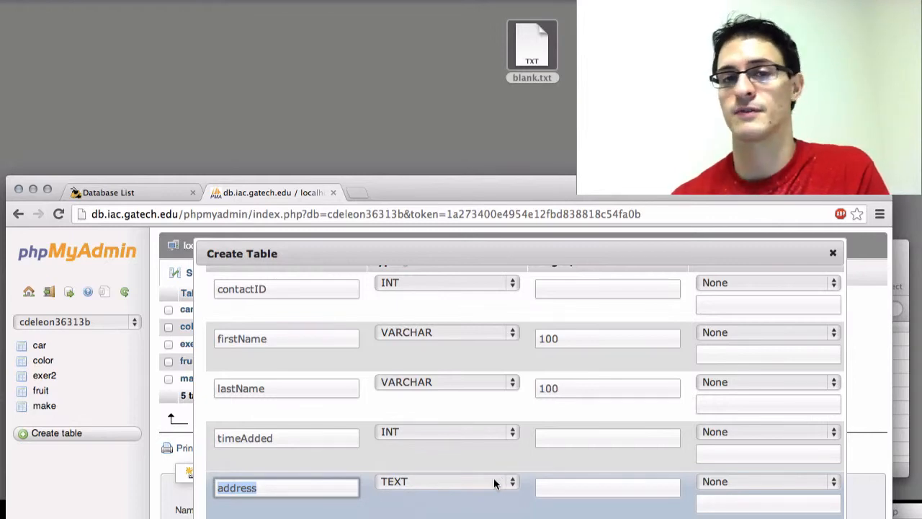
scroll(561, 500, "up", 2)
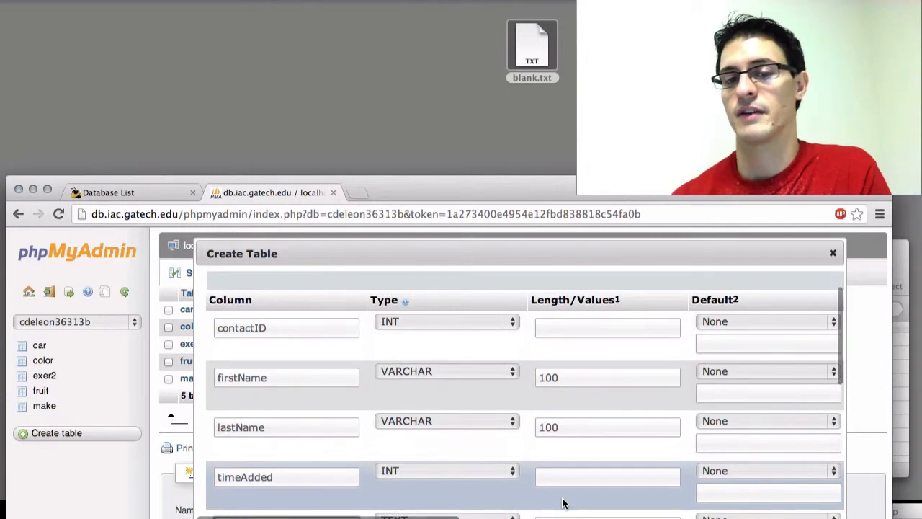
scroll(563, 503, "down", 2)
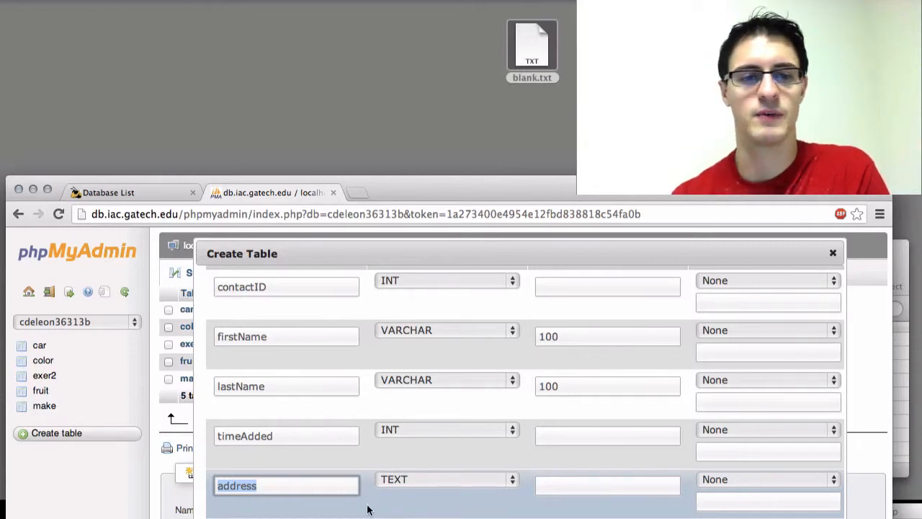
left_click(354, 487)
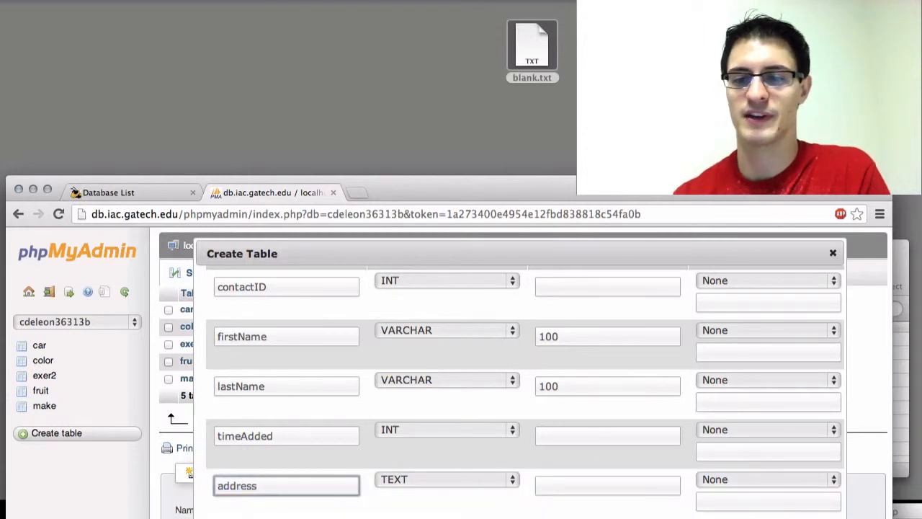
scroll(700, 444, "up", 5)
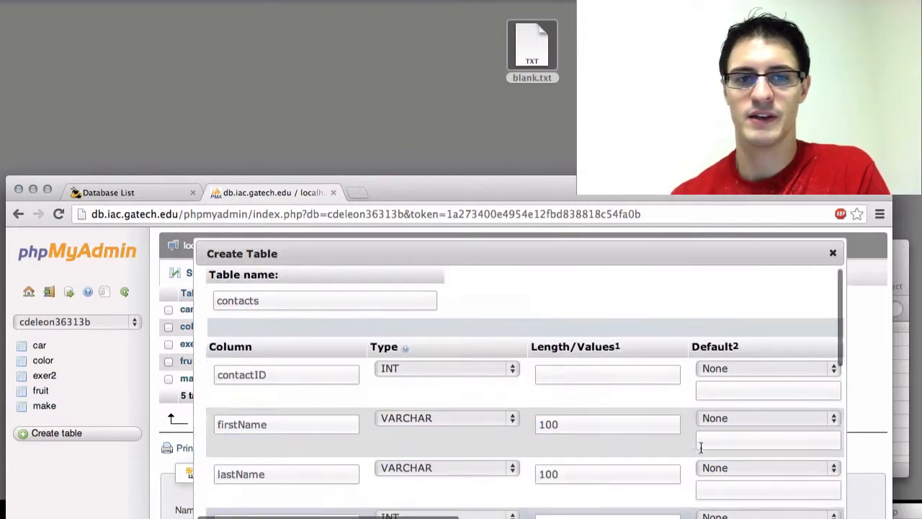
scroll(700, 445, "right", 3)
scroll(700, 446, "down", 10)
scroll(703, 452, "up", 3)
scroll(703, 452, "left", 5)
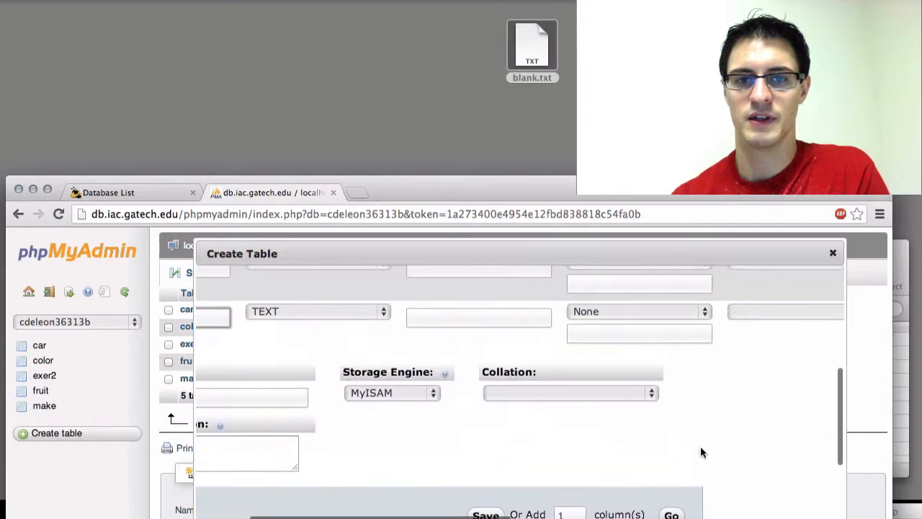
scroll(702, 452, "down", 1)
scroll(703, 452, "down", 2)
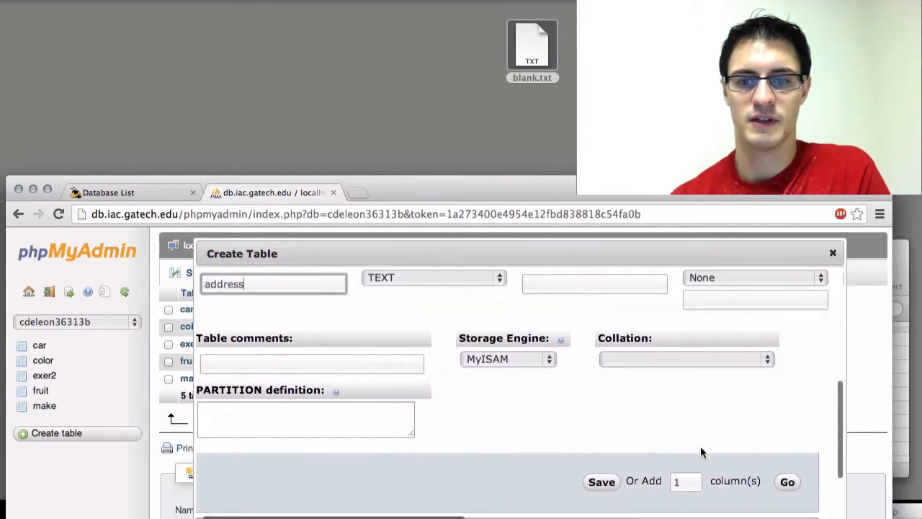
Save the five-column definition to create the contacts table, and open the table to view its structure.
scroll(702, 452, "right", 1)
scroll(724, 439, "left", 1)
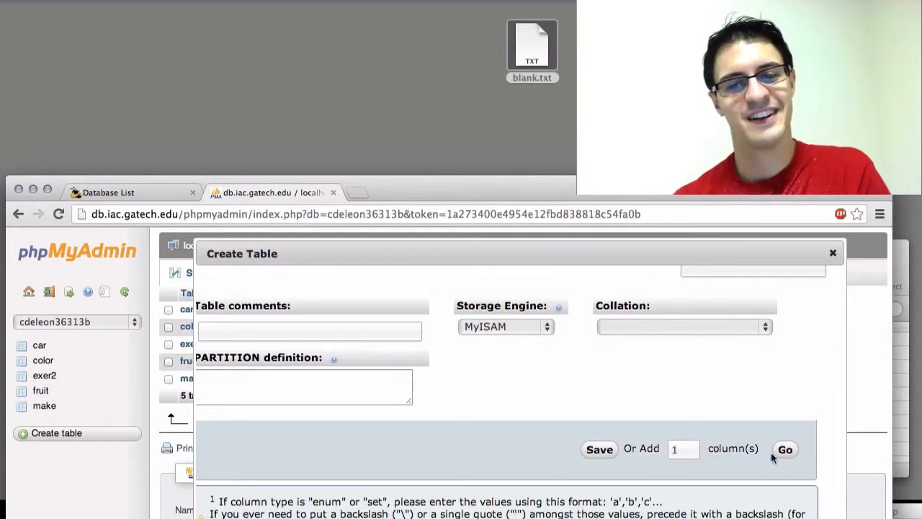
left_click(600, 450)
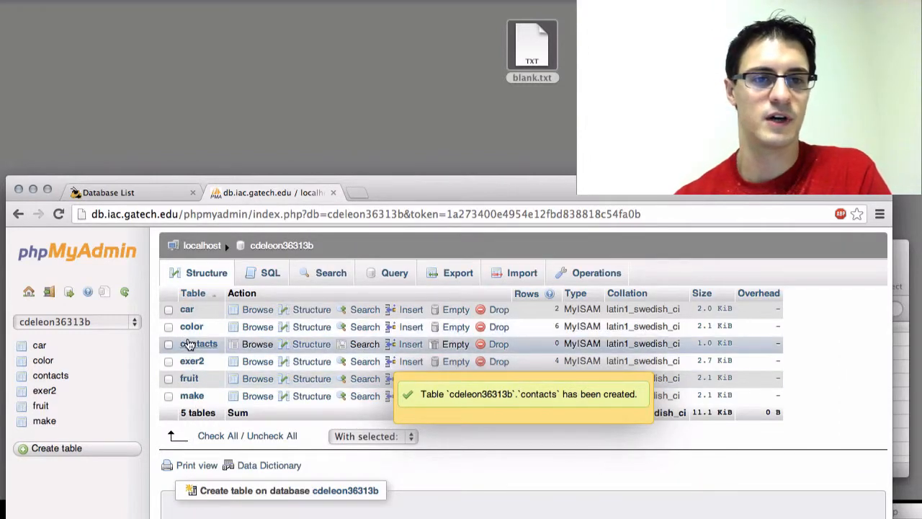
left_click(189, 345)
scroll(321, 372, "down", 2)
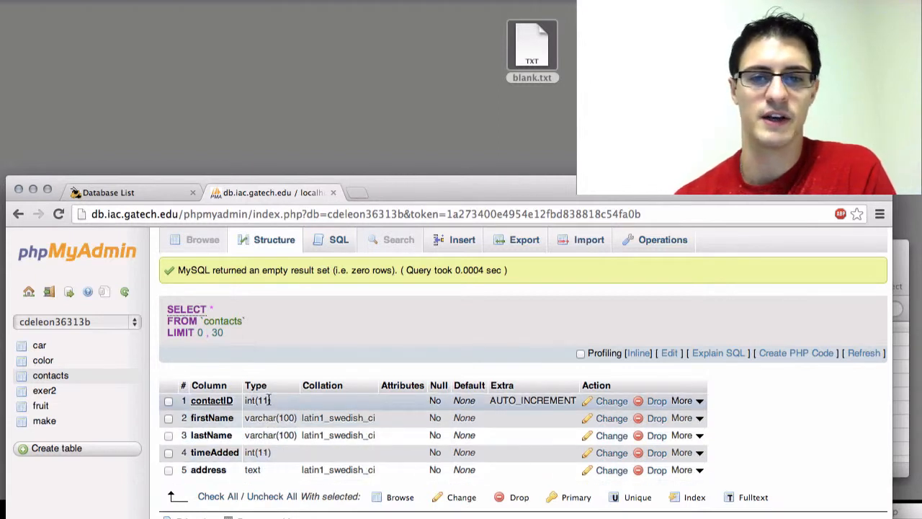
Open the SQL query editor for the contacts table and examine the default SELECT statement.
left_click(338, 245)
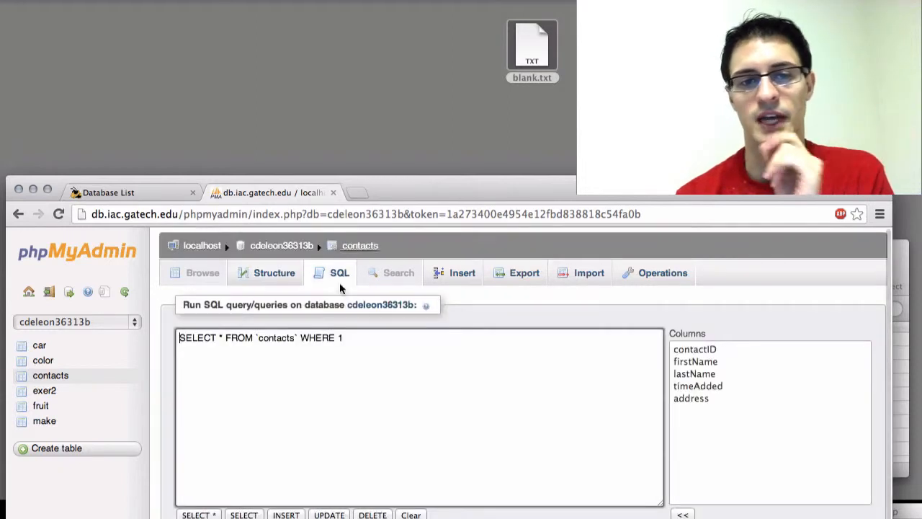
left_click(411, 354)
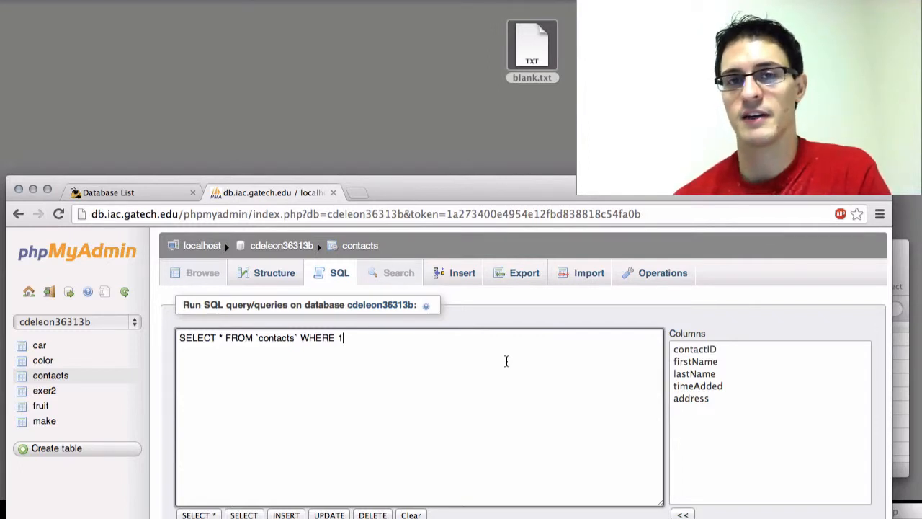
key("super+Left")
key("alt+shift+Right")
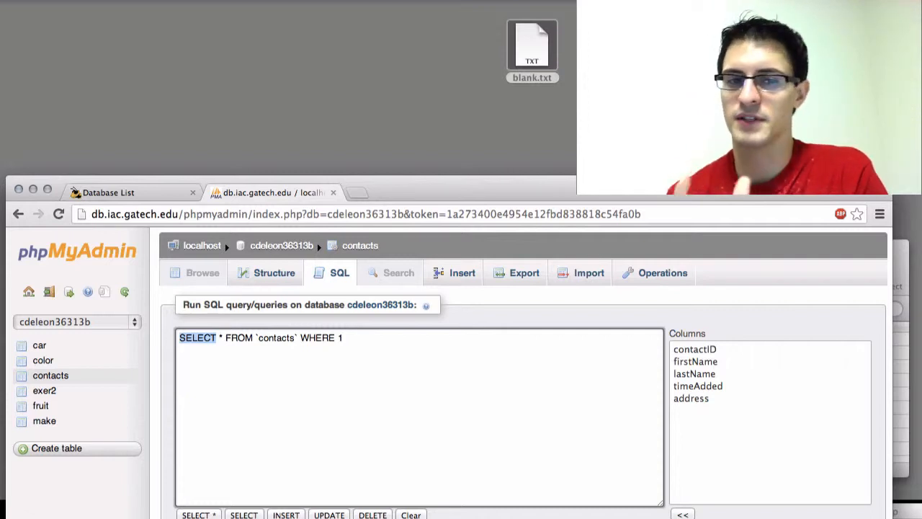
left_click_drag(354, 362, 193, 314)
left_click(399, 344)
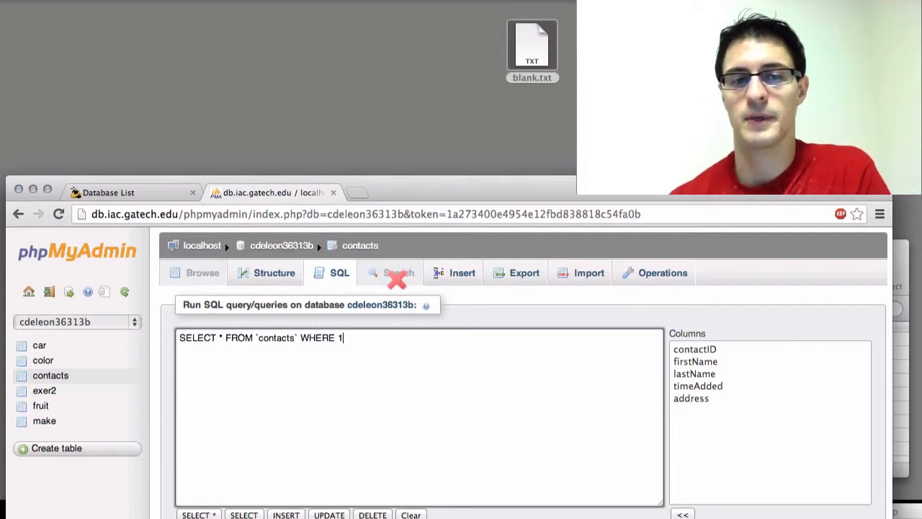
Start a new record in the contacts table and enter the contact's first and last name, leaving contactID empty.
left_click(446, 272)
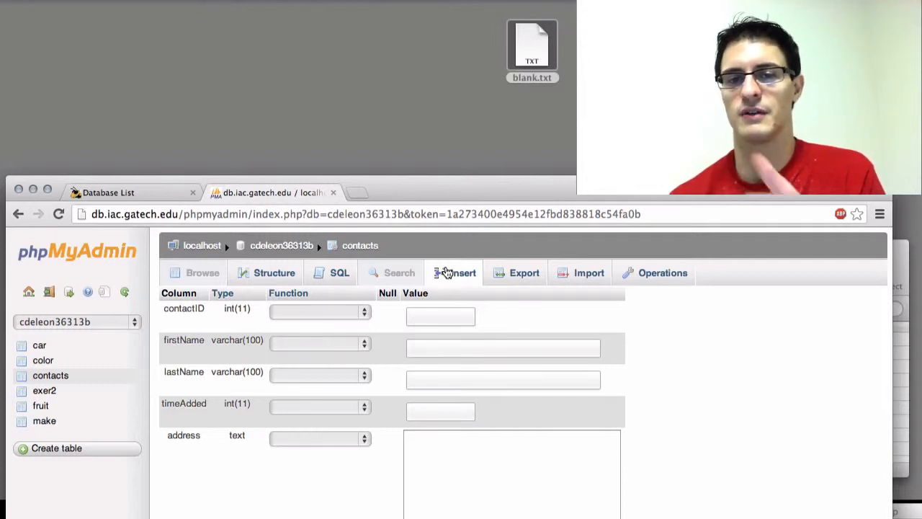
left_click(458, 319)
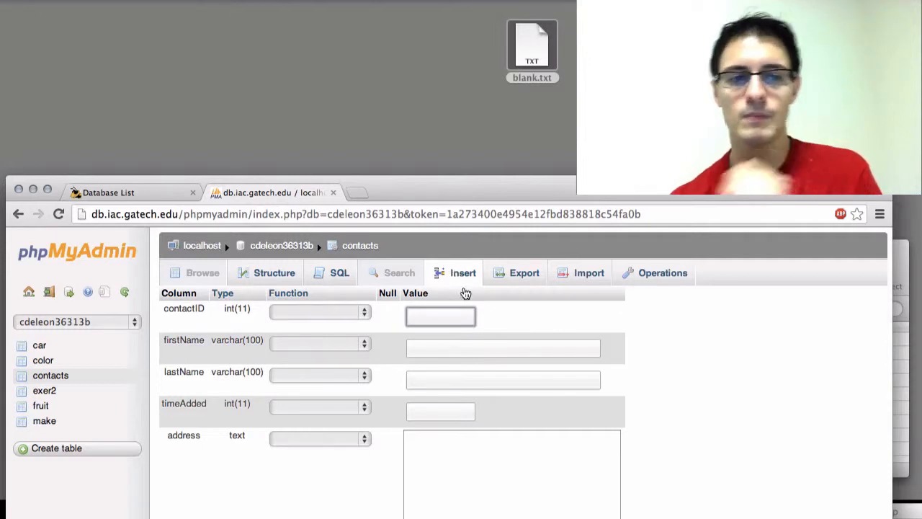
scroll(686, 320, "down", 1)
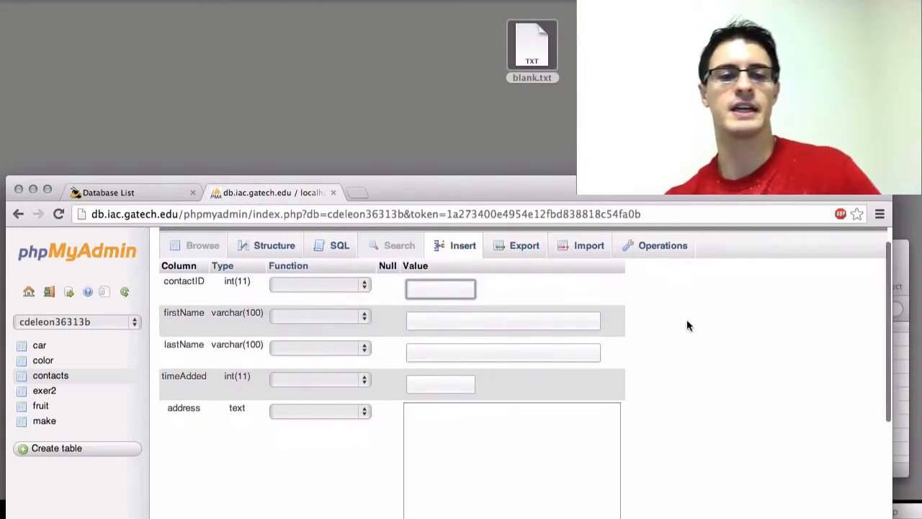
left_click(554, 319)
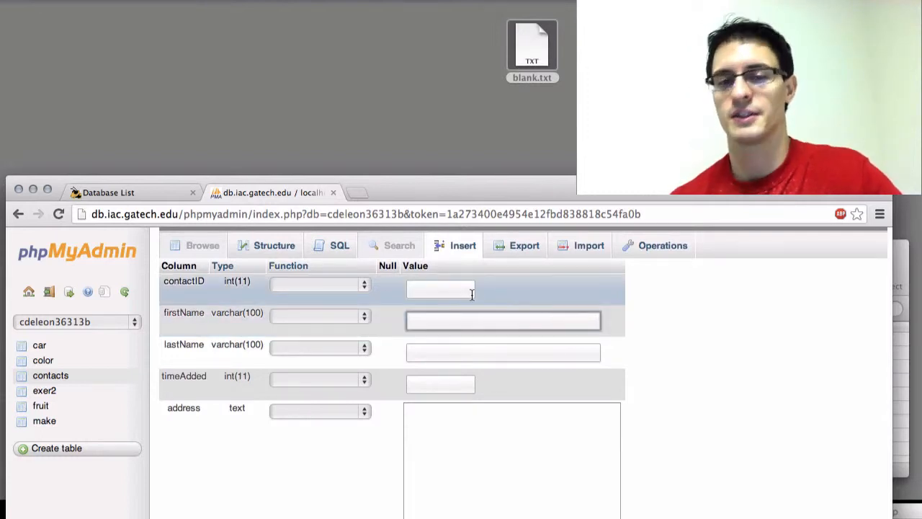
scroll(472, 296, "down", 3)
scroll(627, 468, "up", 3)
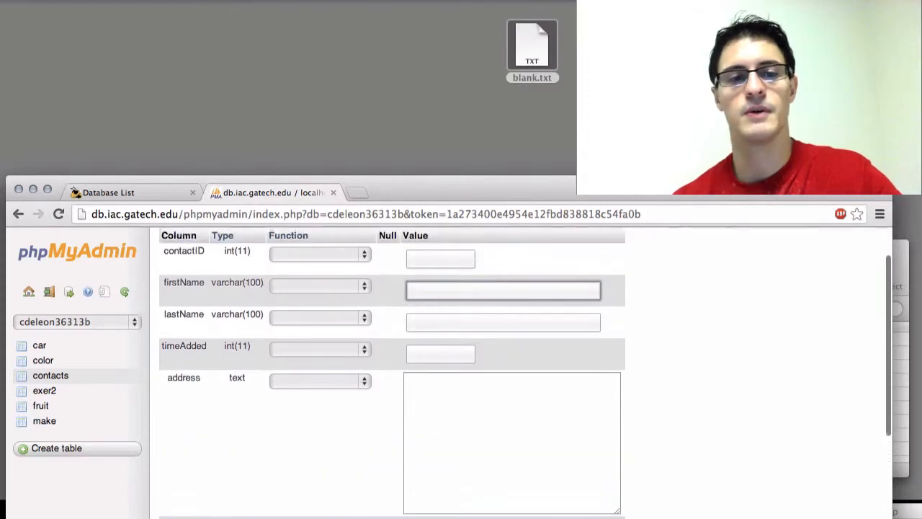
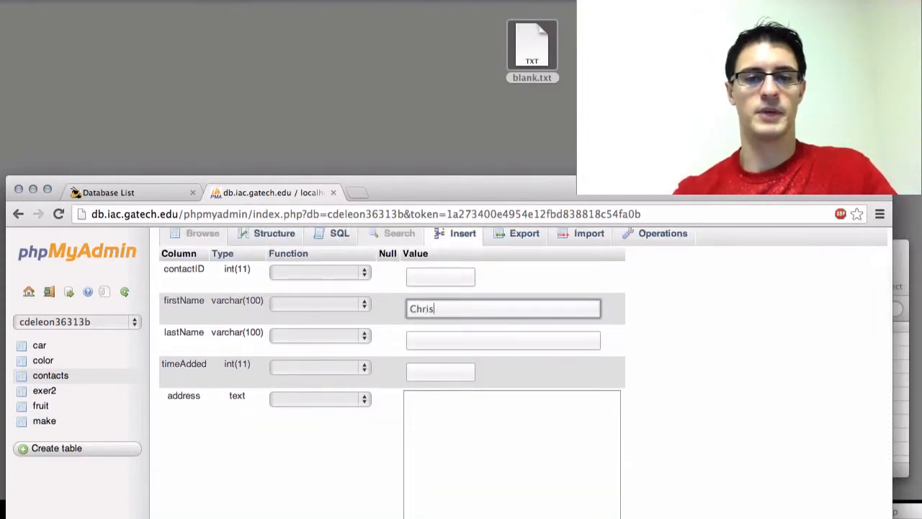
key("Tab")
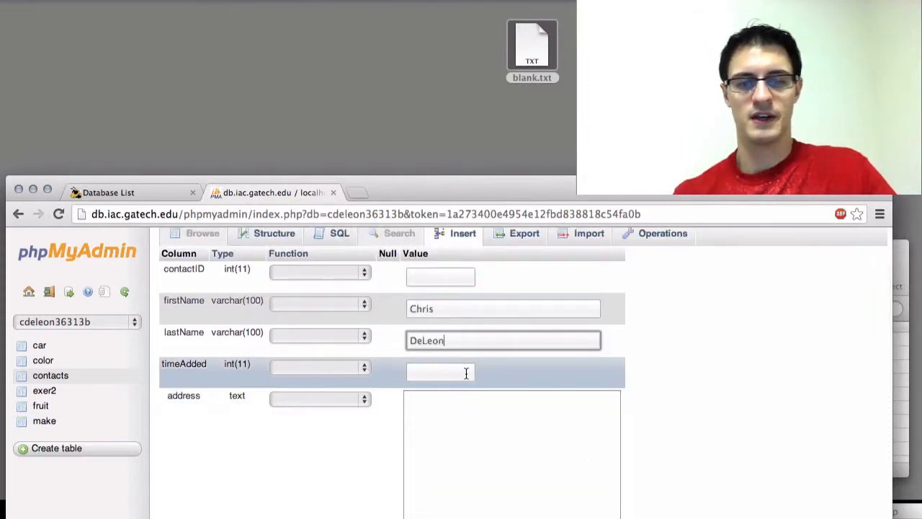
Open google.com in a separate browser page and search for unix time to find a value for timeAdded.
left_click(466, 372)
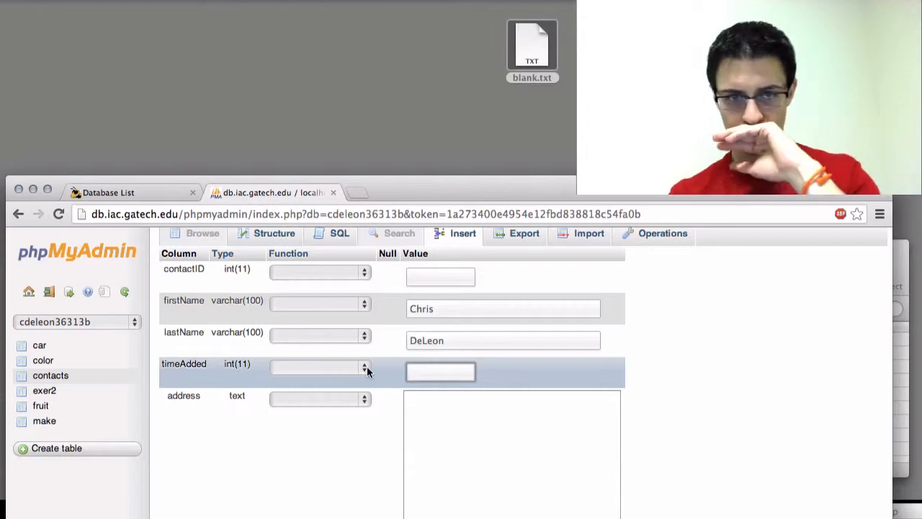
key("super+t")
type("google.com")
key("Return")
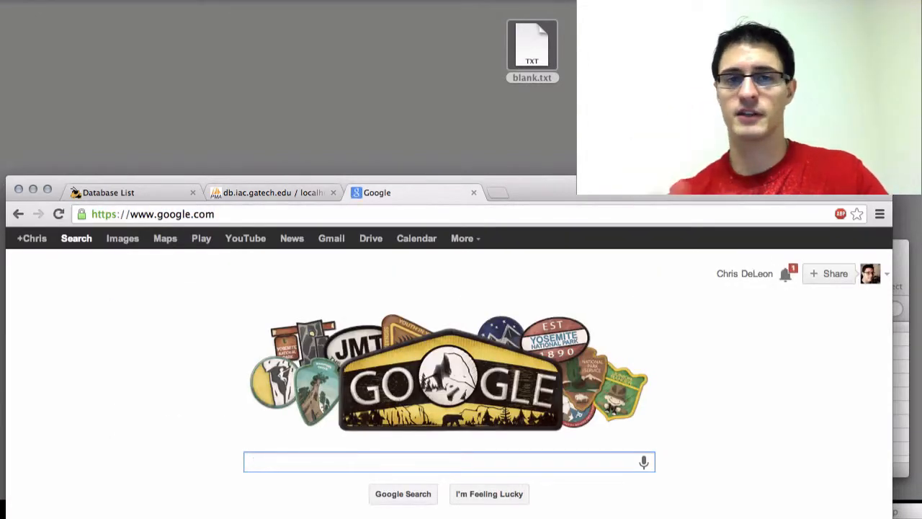
type("unix time")
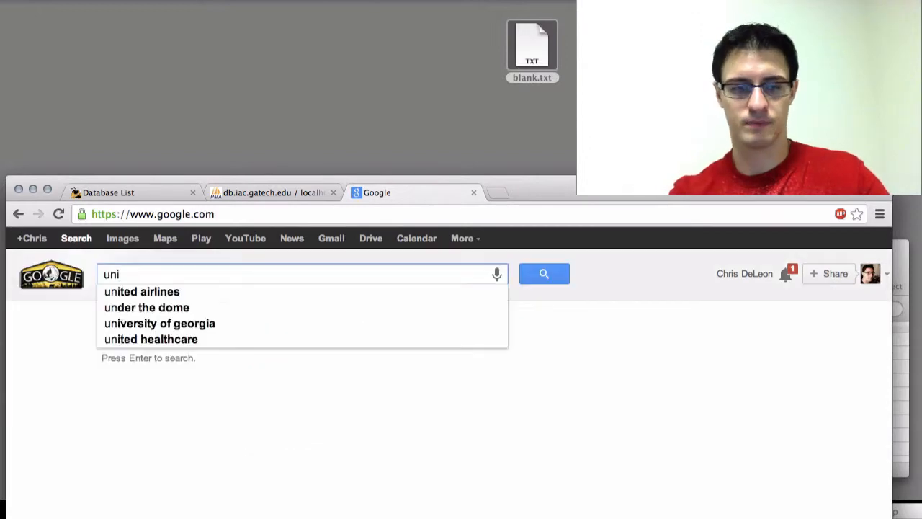
key("Return")
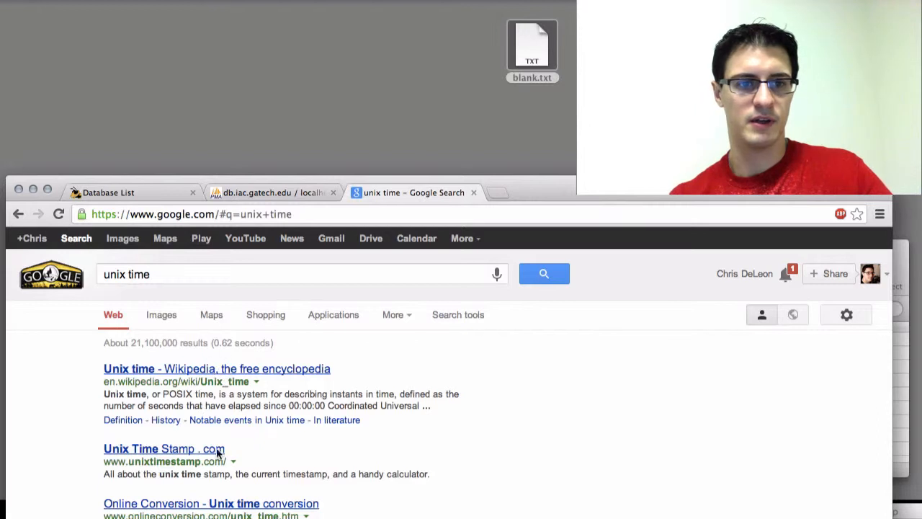
left_click(216, 505)
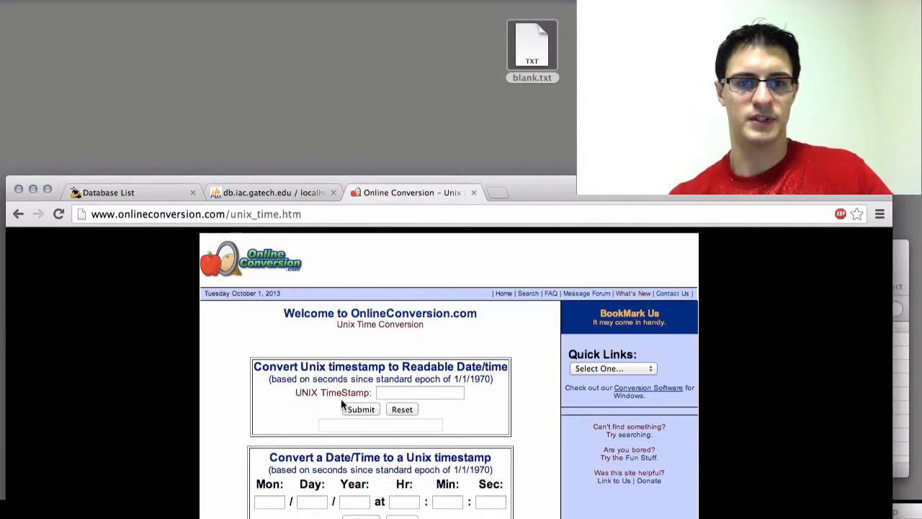
left_click(397, 408)
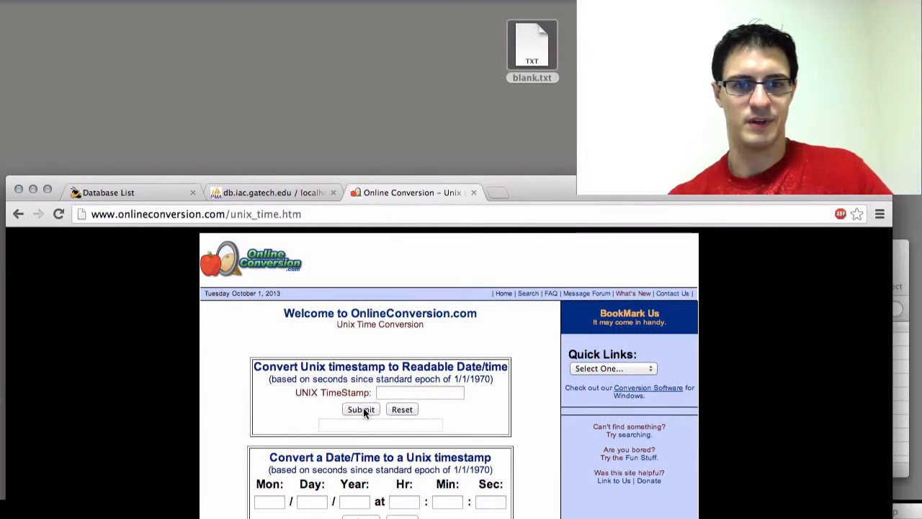
left_click(18, 215)
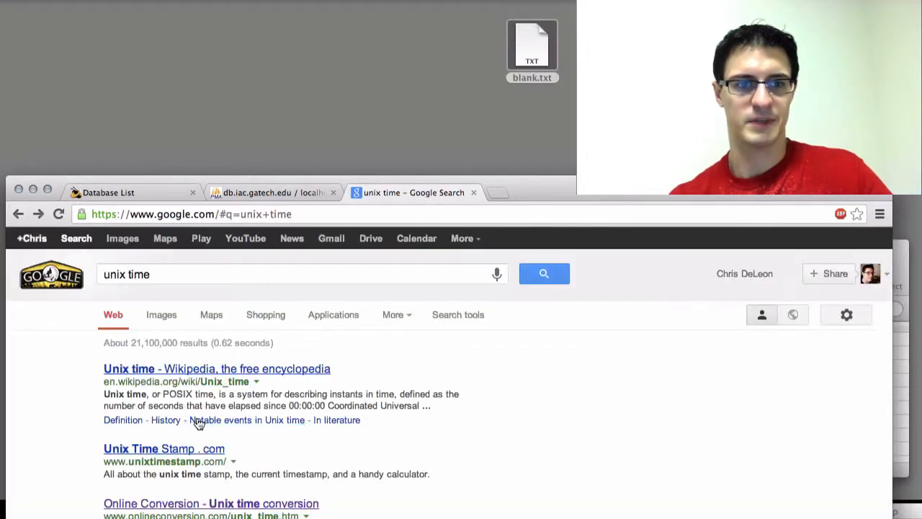
left_click(225, 518)
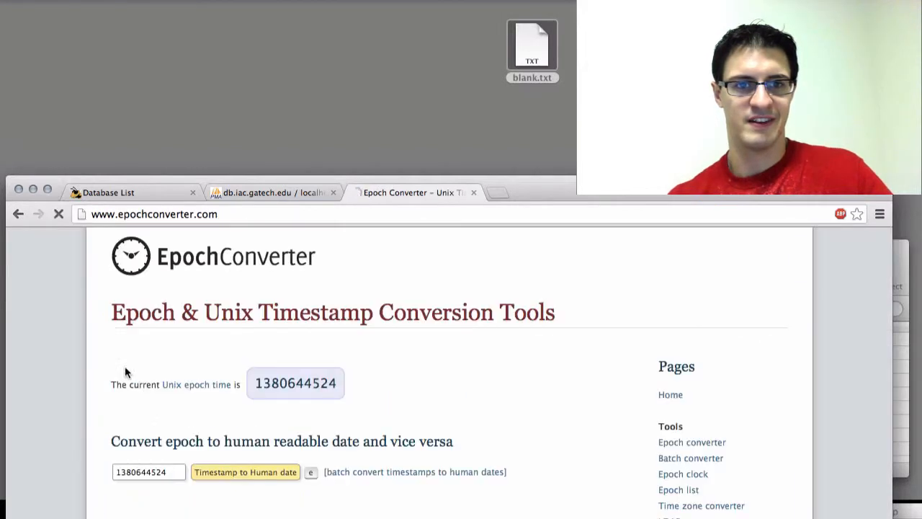
left_click(296, 383)
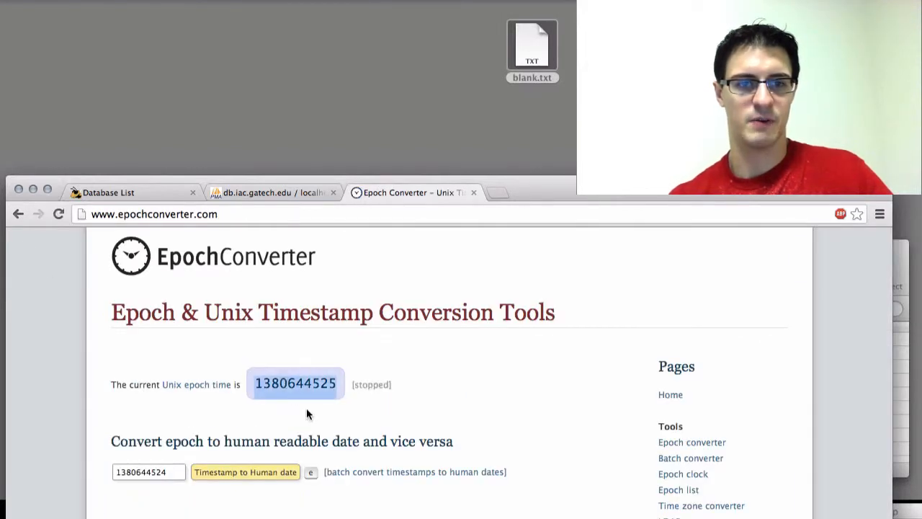
double_click(336, 384)
key("super+c")
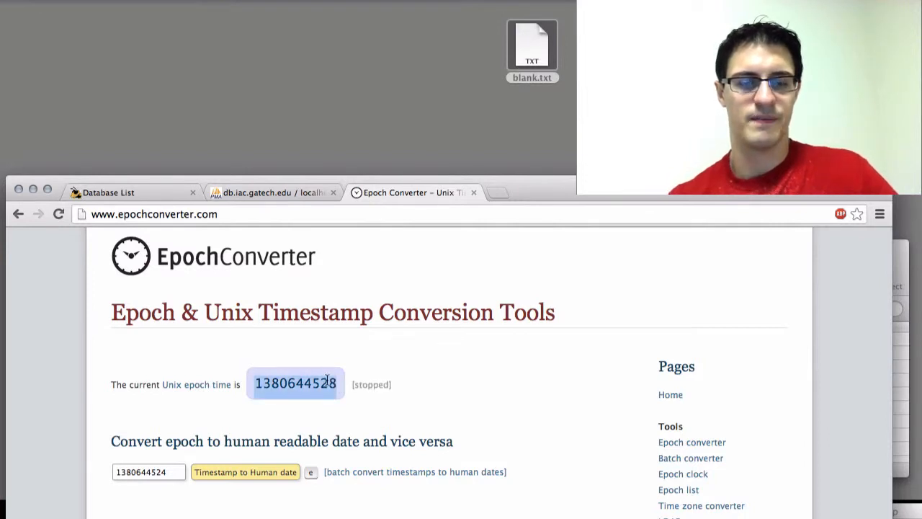
left_click(300, 193)
key("super+v")
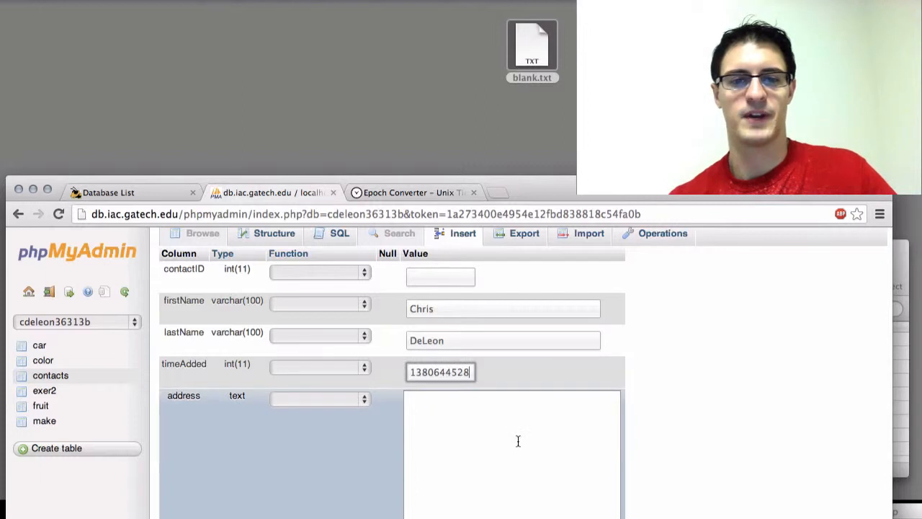
Enter the contact's postal address on two lines in the address value, with the street above the city, state and ZIP code.
left_click(570, 439)
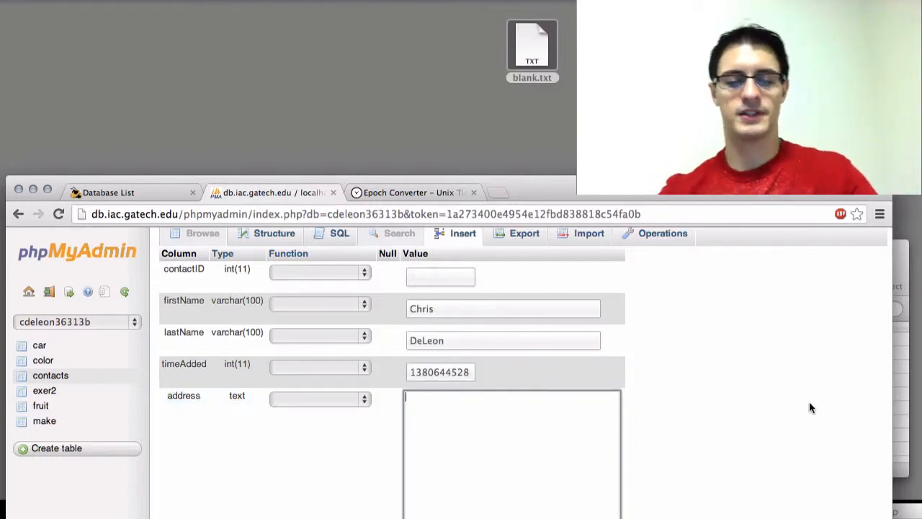
type("345")
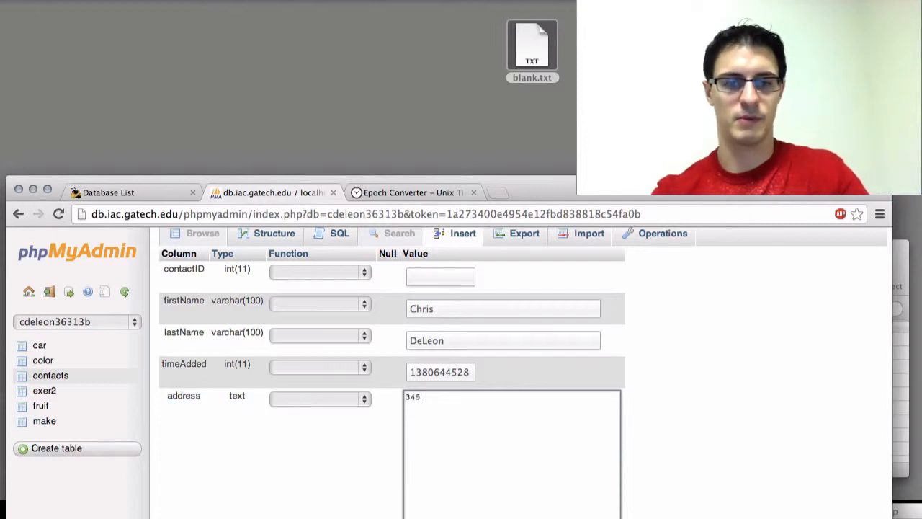
type(" Gibberish Drive")
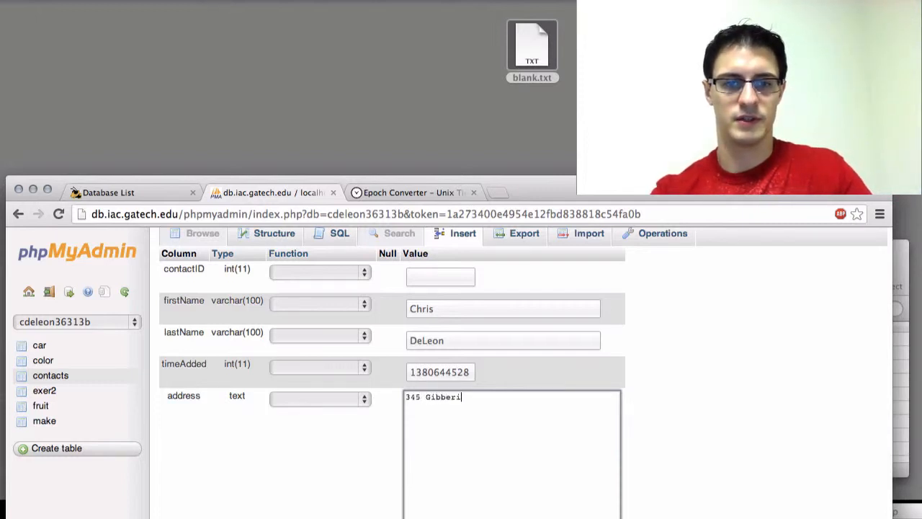
key("Return")
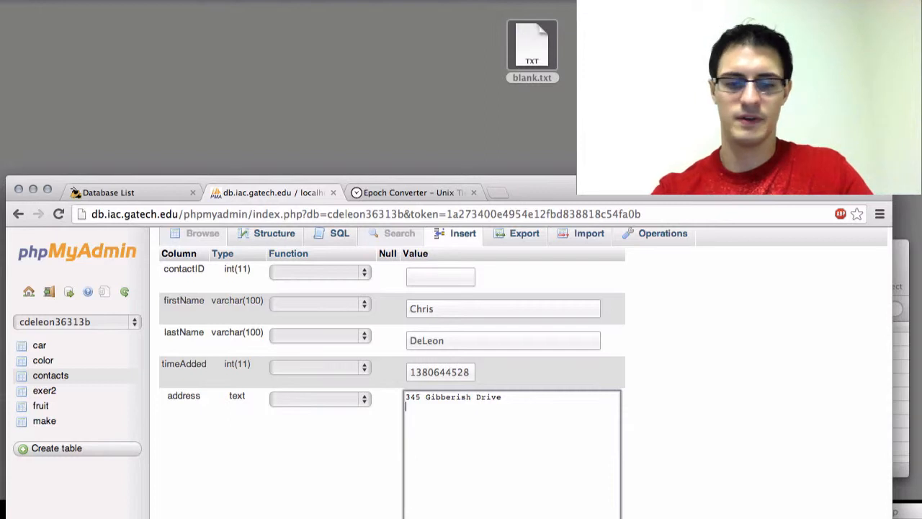
type("Atlanta, GA")
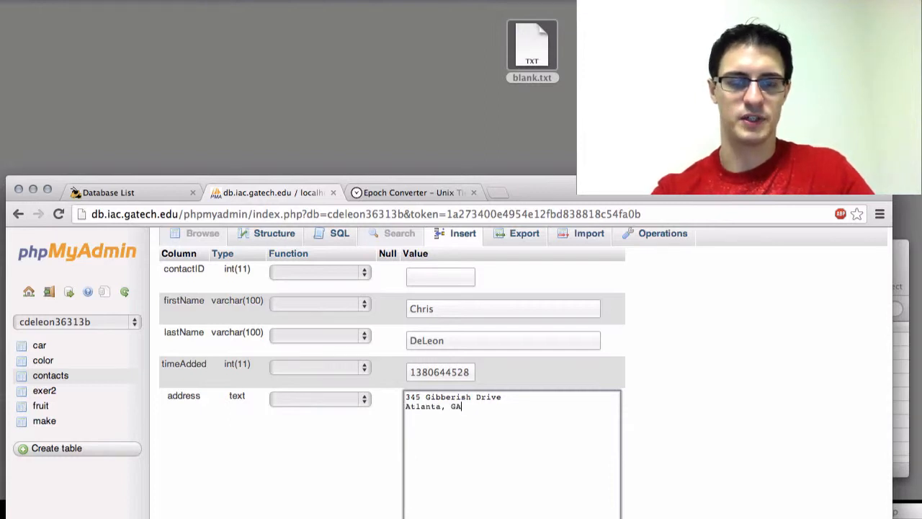
type(" 30308")
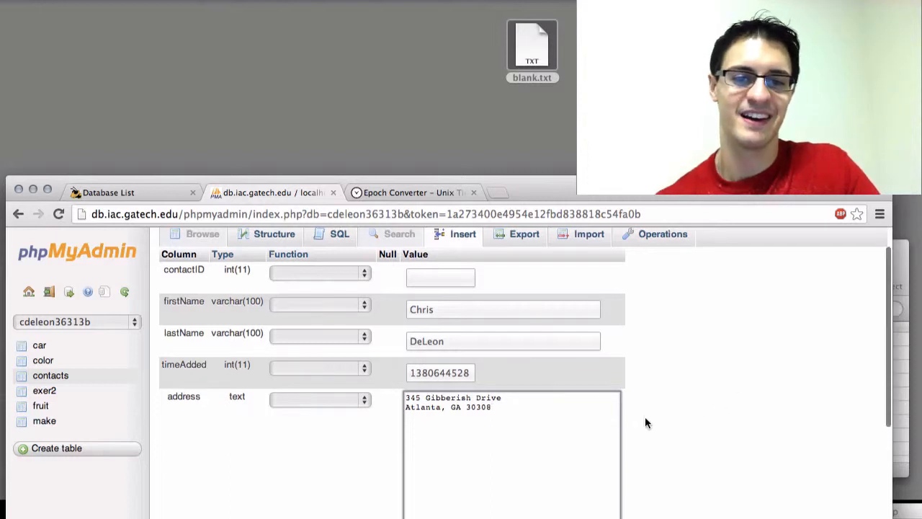
Leave a blank line below the postal address and add the filler lines alskfjlk, adsfkljlkj, asdlfkjlkj, adsflkjlk and adflkjlkj.
scroll(614, 407, "down", 1)
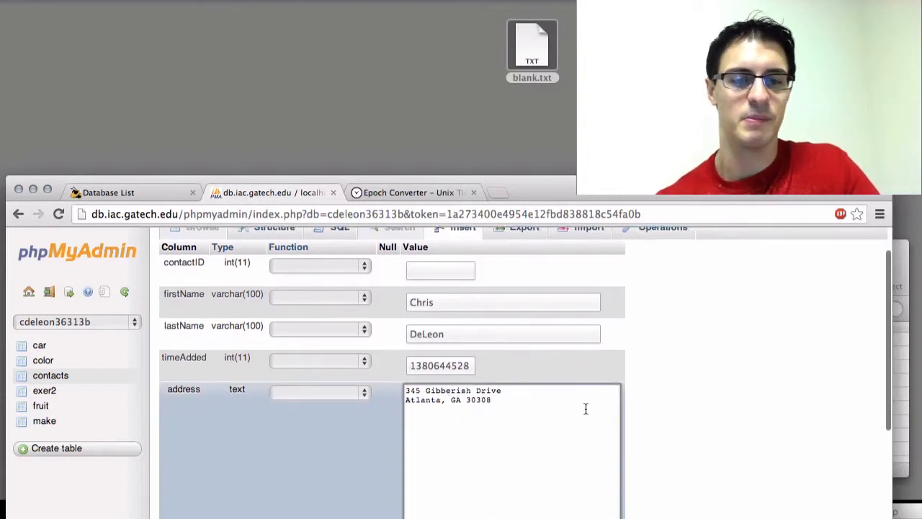
key("Return")
key("Return")
type("alskfjlk")
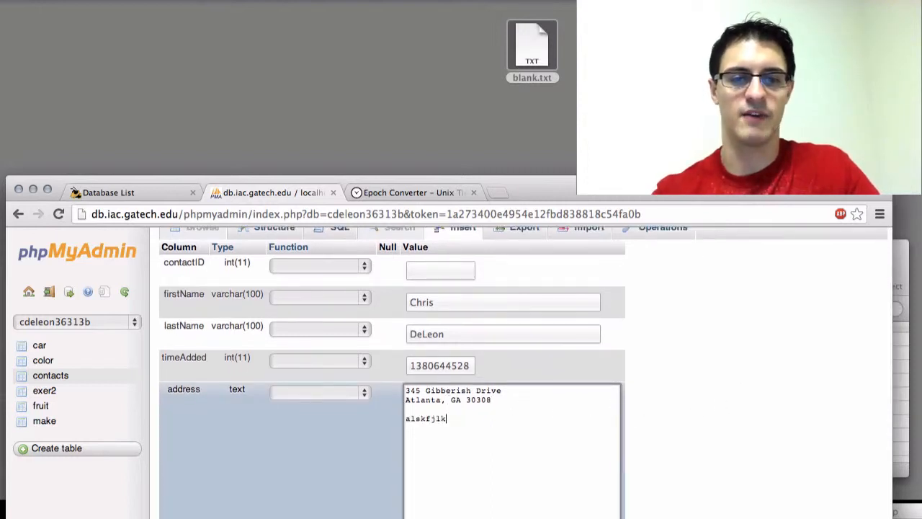
key("Return")
type("adsfkljlkj")
key("Return")
type("asdlfkjlkj")
key("Return")
type("adsflkjlk")
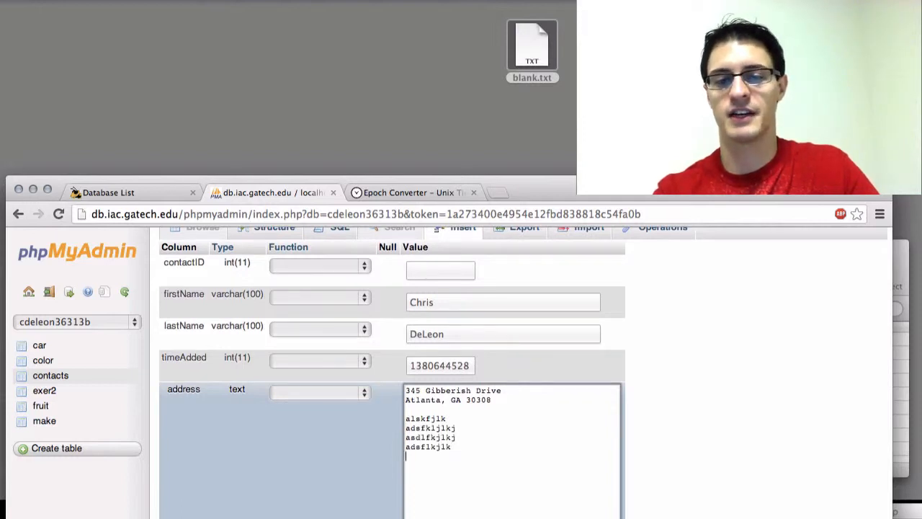
key("Return")
type("adflkjlkj")
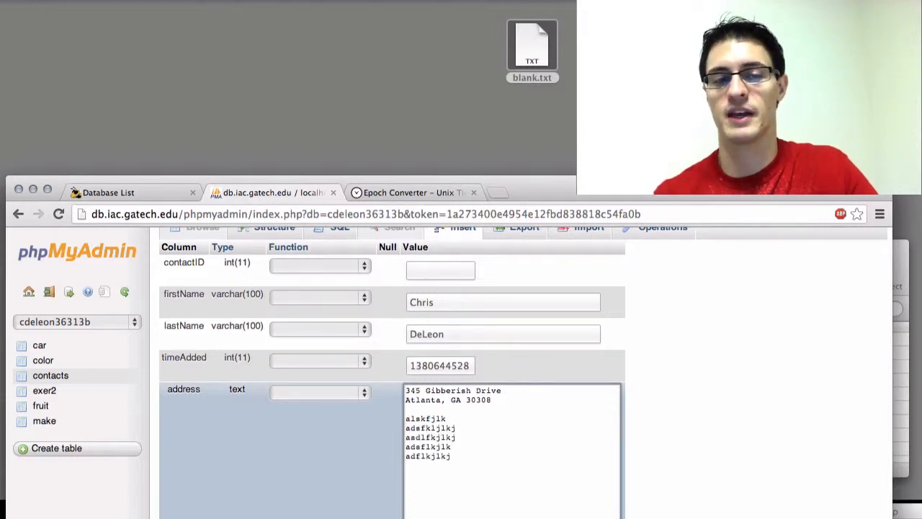
Delete the filler lines and the blank line below the postal address in the first record's address value.
left_click_drag(452, 457, 404, 428)
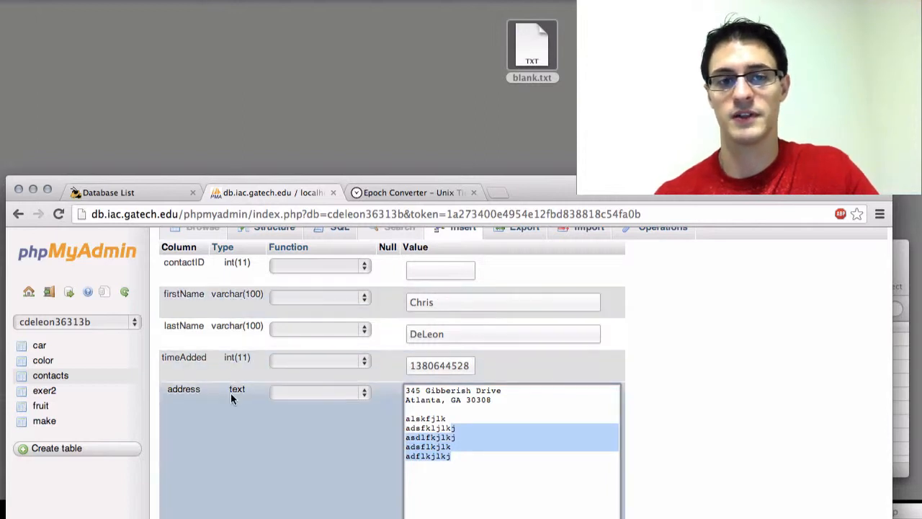
key("shift+Up")
key("shift+Up")
key("shift+Up")
key("shift+Down")
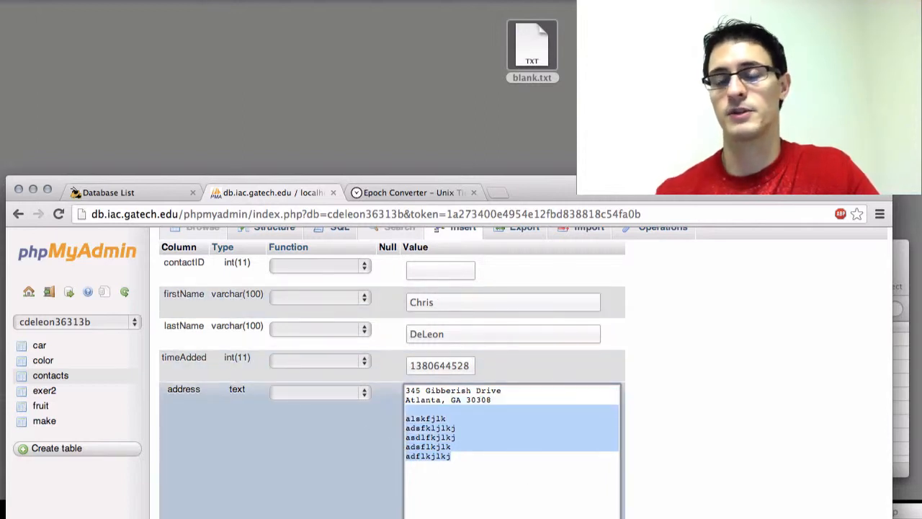
key("BackSpace")
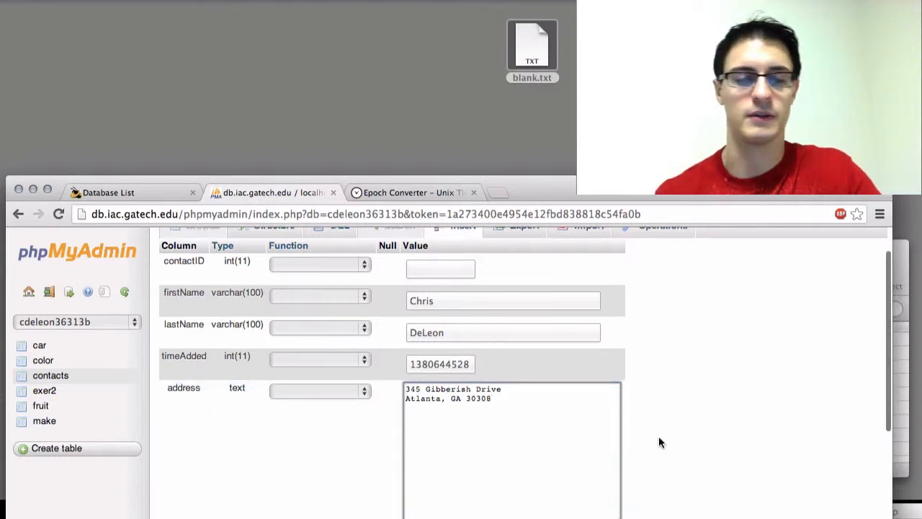
Enter the second contact's first name and last name in the second record of the insert form.
scroll(659, 436, "down", 4)
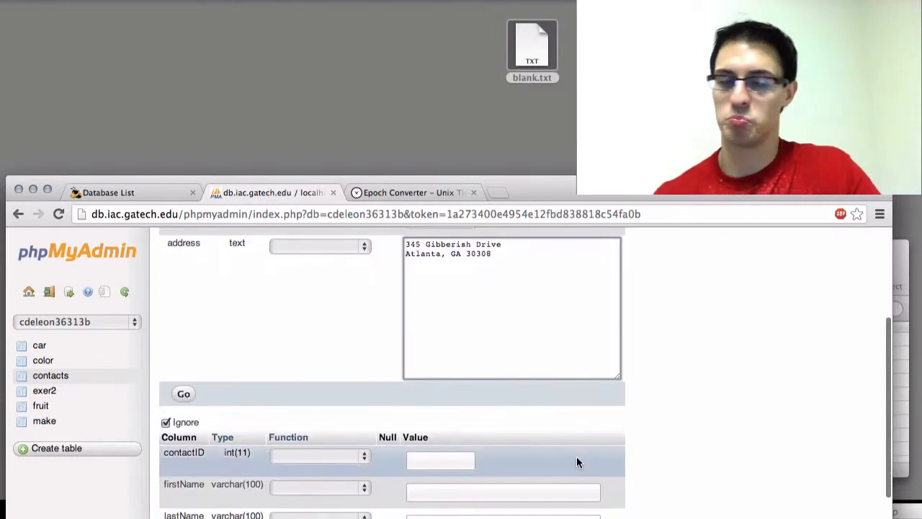
scroll(516, 456, "down", 1)
scroll(516, 454, "up", 4)
scroll(517, 455, "down", 4)
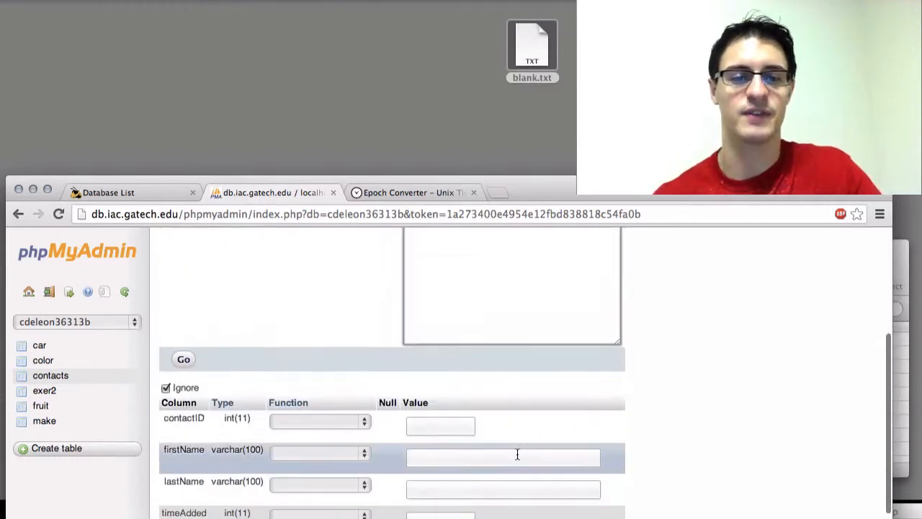
left_click(487, 456)
scroll(687, 461, "up", 6)
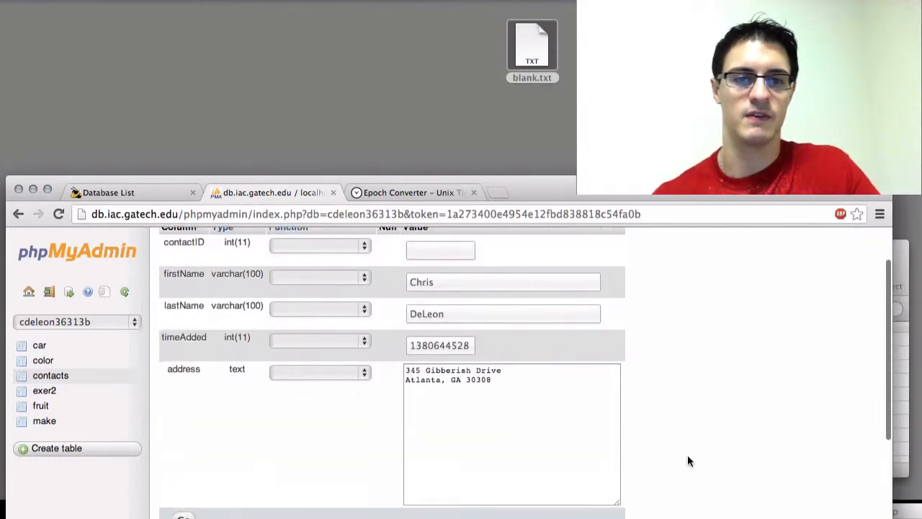
scroll(687, 461, "down", 6)
type("Molly")
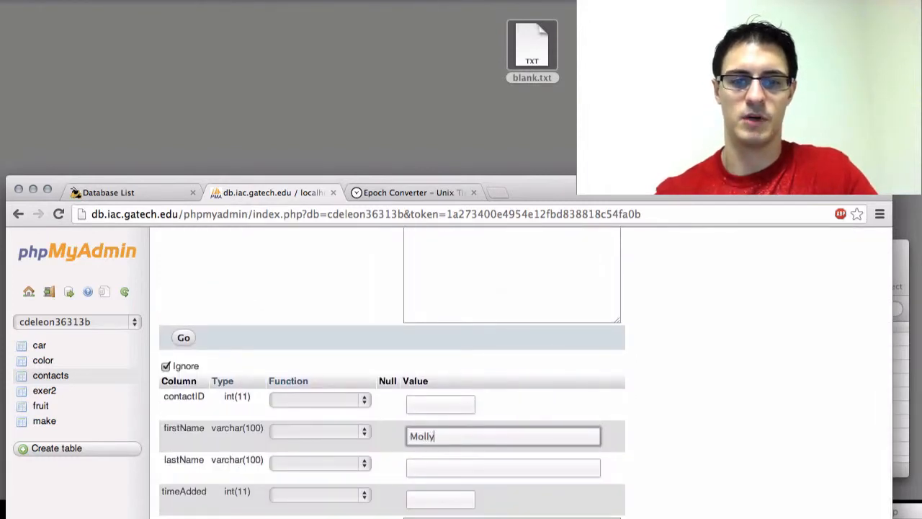
left_click(576, 467)
type("Bolly")
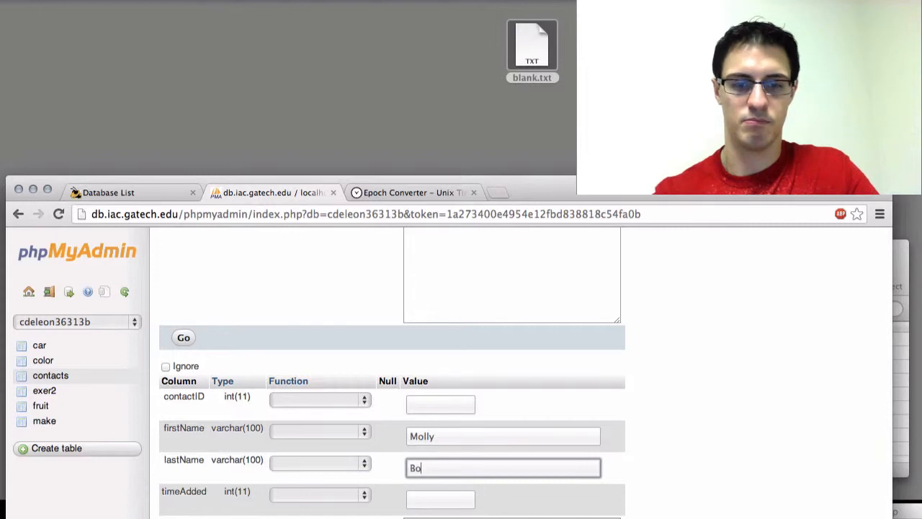
left_click(457, 505)
scroll(688, 468, "up", 4)
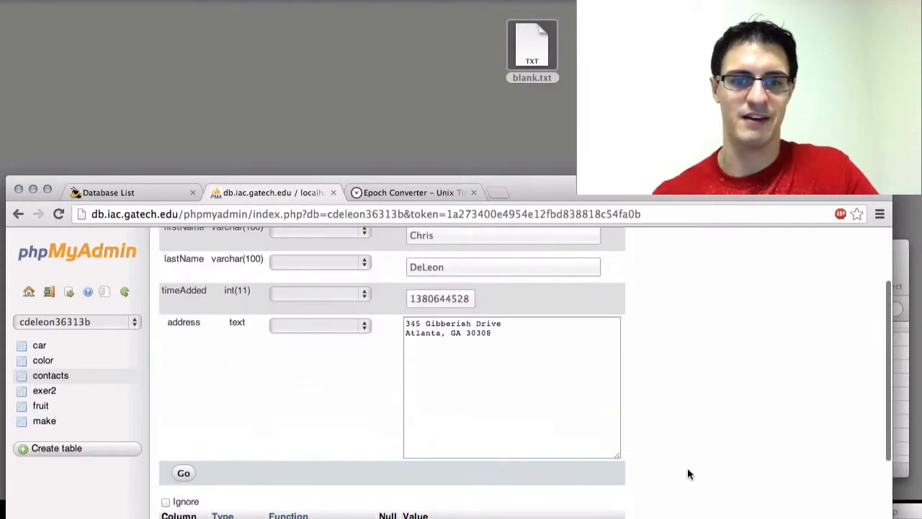
double_click(449, 306)
key("ctrl+c")
scroll(450, 307, "down", 3)
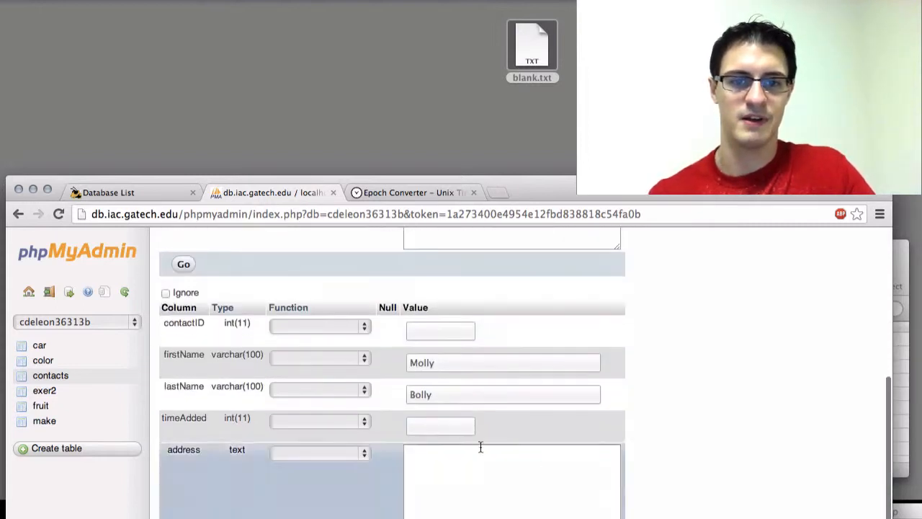
left_click(461, 426)
key("ctrl+v")
key("BackSpace")
type("3")
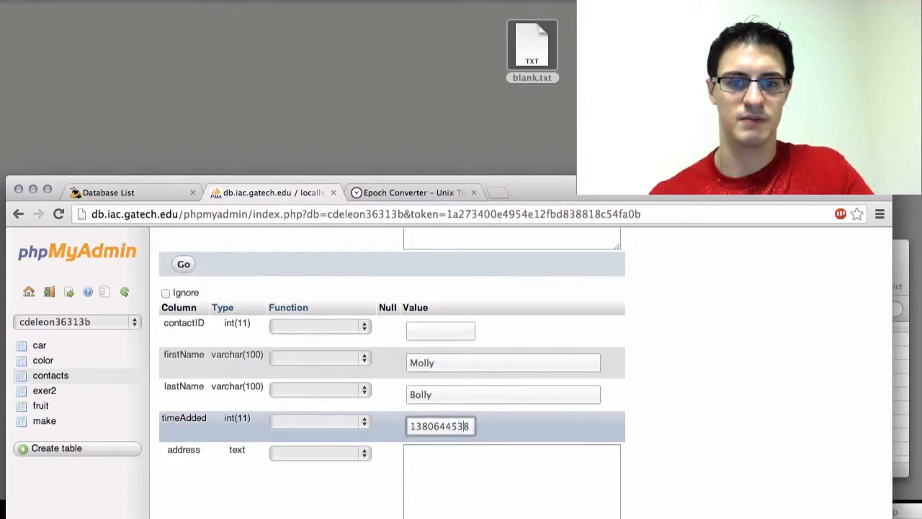
Enter the second contact's postal address on two lines, with the street above the city, state and ZIP code.
left_click(527, 454)
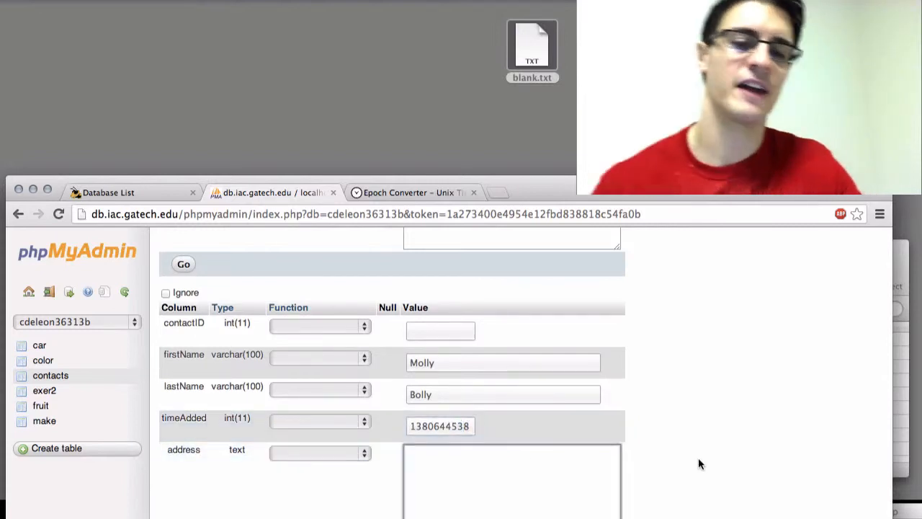
type("Somewh")
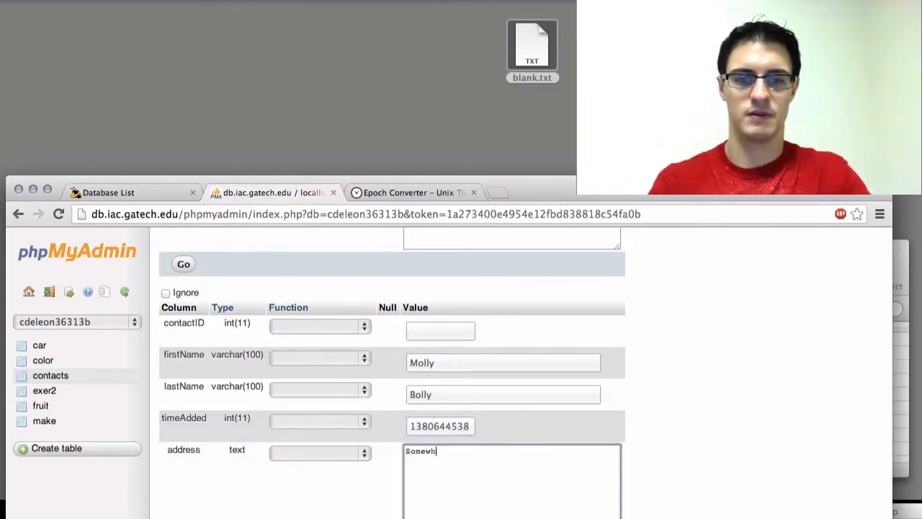
type("eresville")
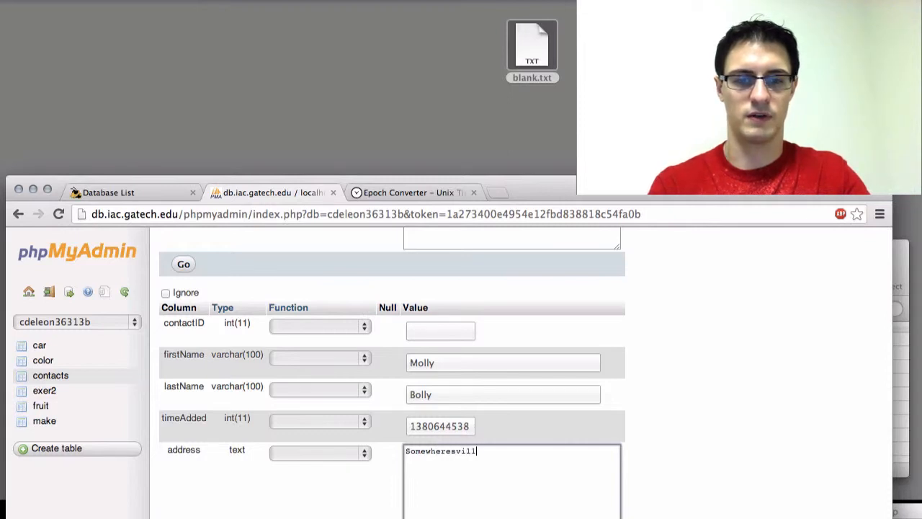
key("super+Left")
type("123 ")
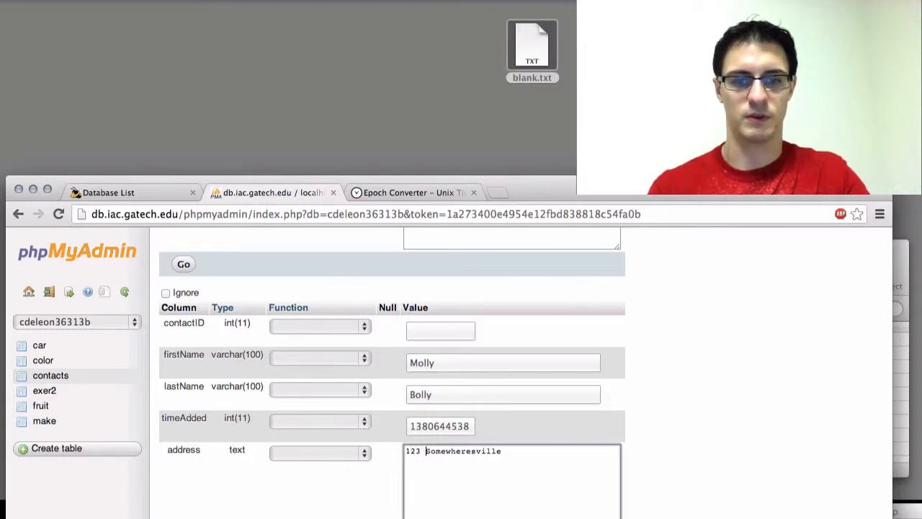
type(" Ln")
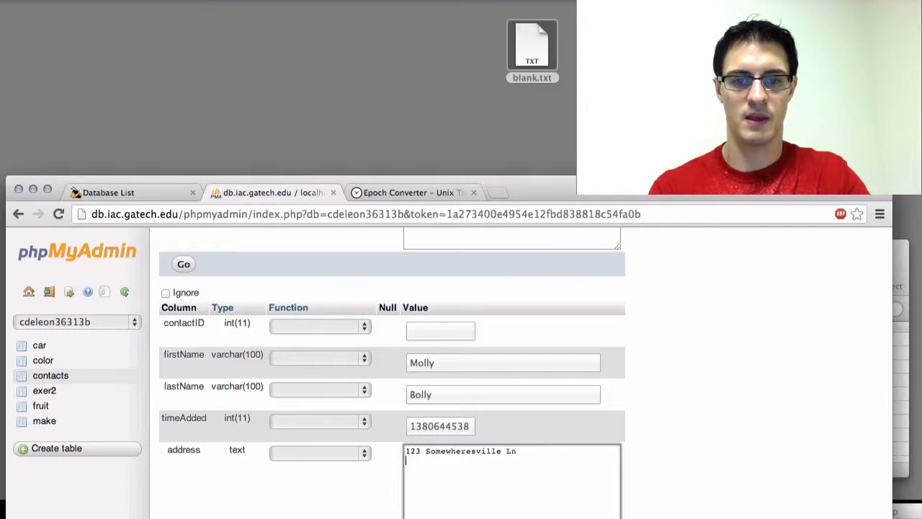
key("Return")
type("Atlanta, GA ")
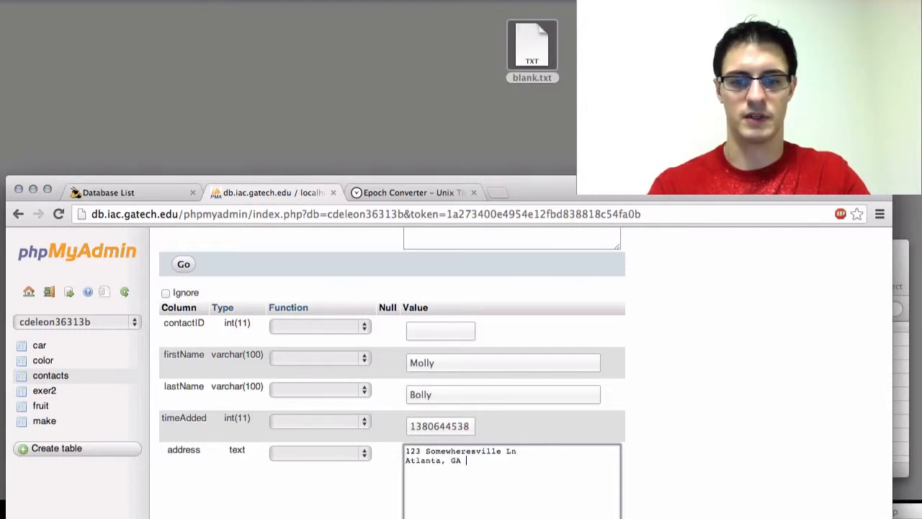
type("30308")
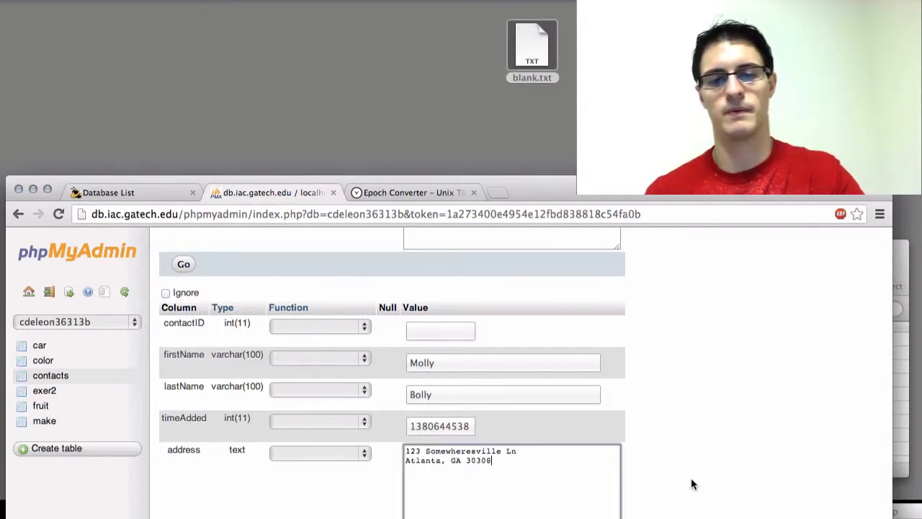
Submit the insert form to add both contact records to the contacts table.
scroll(691, 484, "down", 2)
scroll(690, 484, "up", 4)
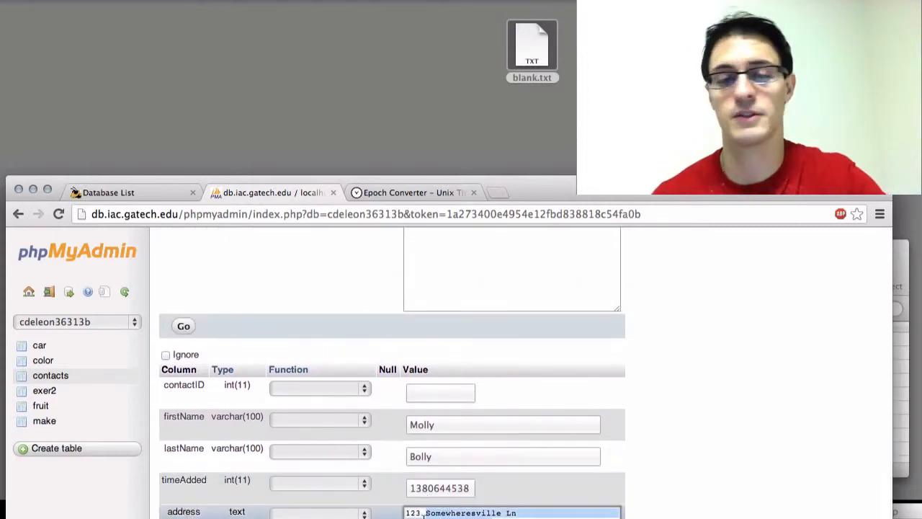
triple_click(424, 514)
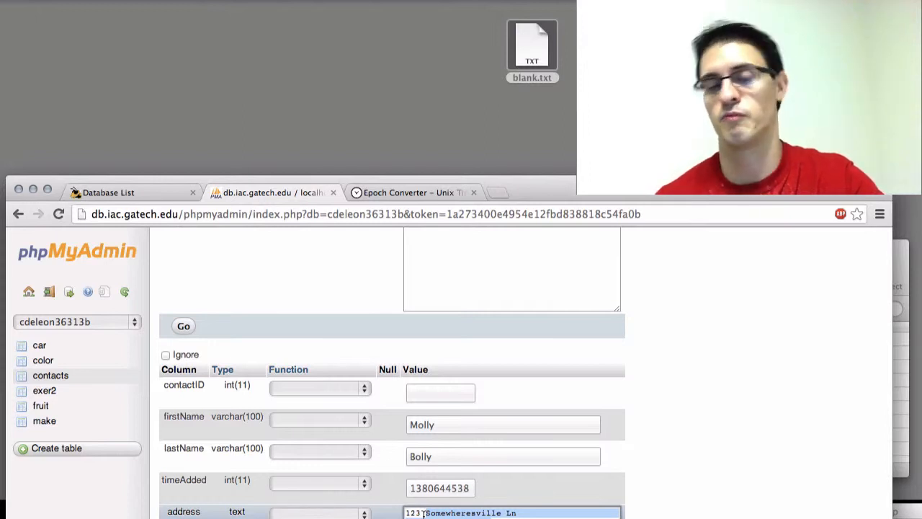
scroll(634, 432, "down", 1)
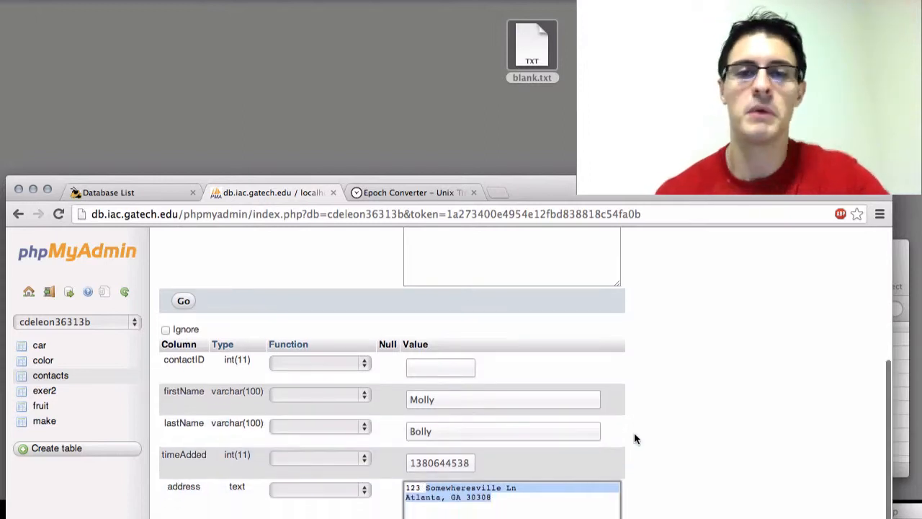
scroll(634, 437, "down", 3)
left_click(589, 461)
scroll(646, 454, "down", 2)
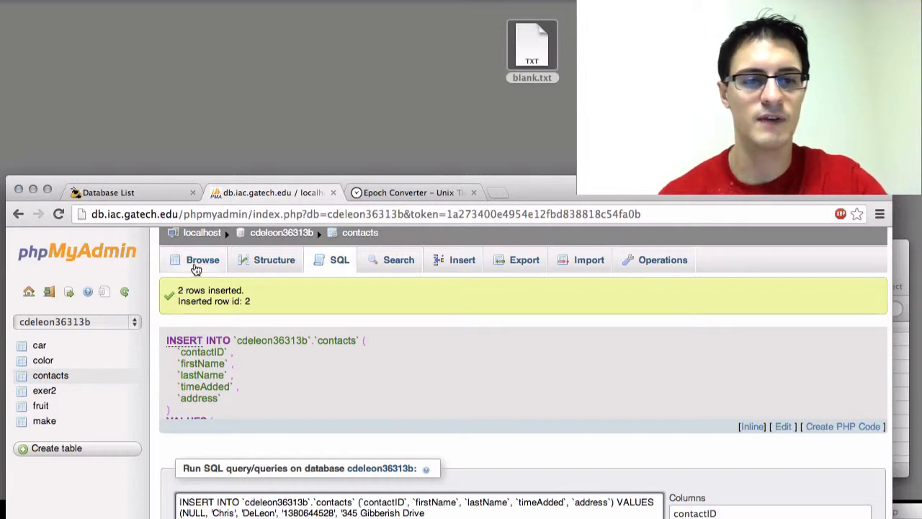
Examine the generated INSERT statement, including its database and table names, column list and the values of both records.
scroll(238, 338, "down", 3)
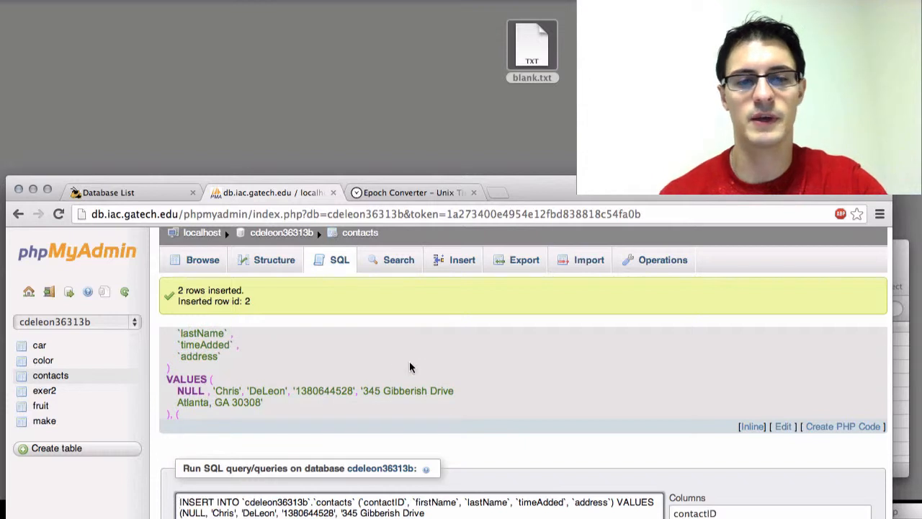
scroll(409, 367, "up", 3)
scroll(493, 370, "down", 3)
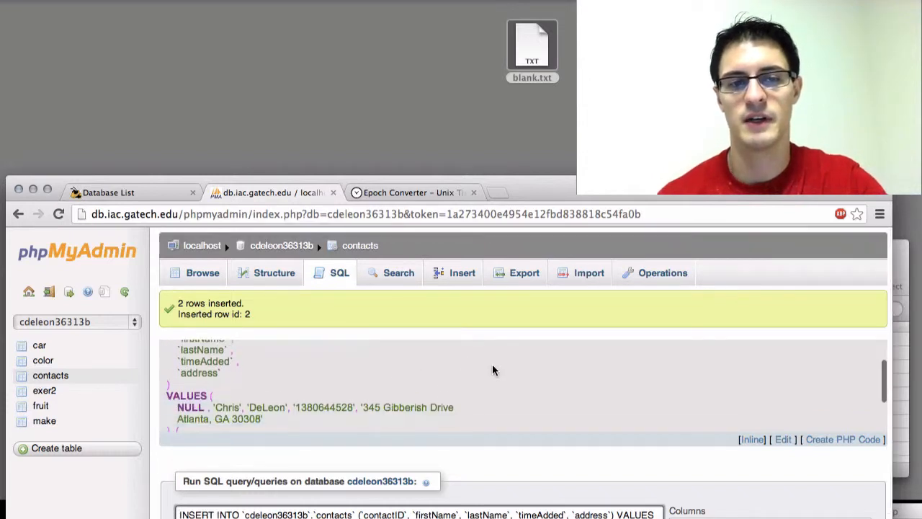
scroll(492, 370, "up", 3)
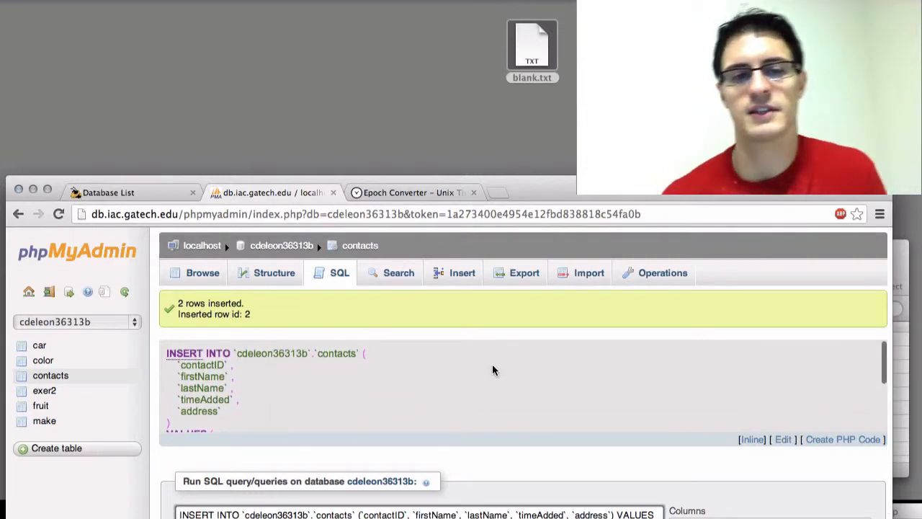
double_click(296, 352)
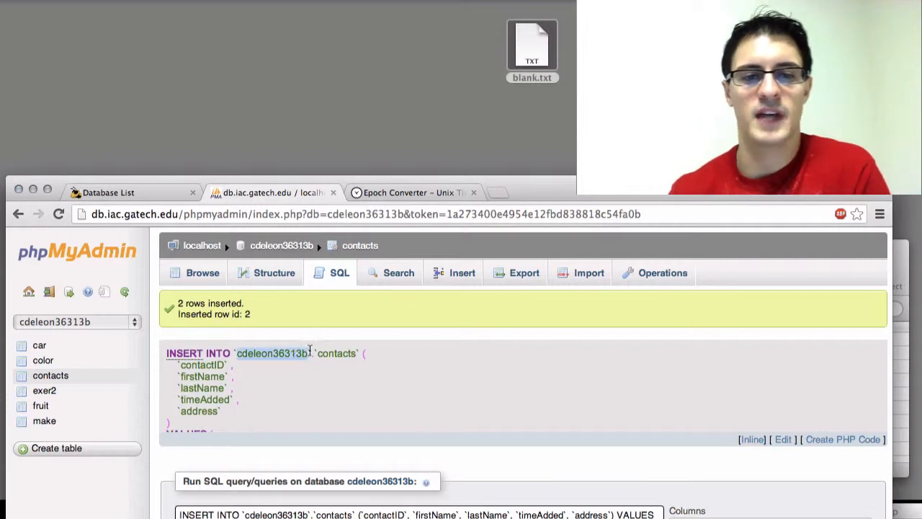
double_click(335, 353)
double_click(209, 365)
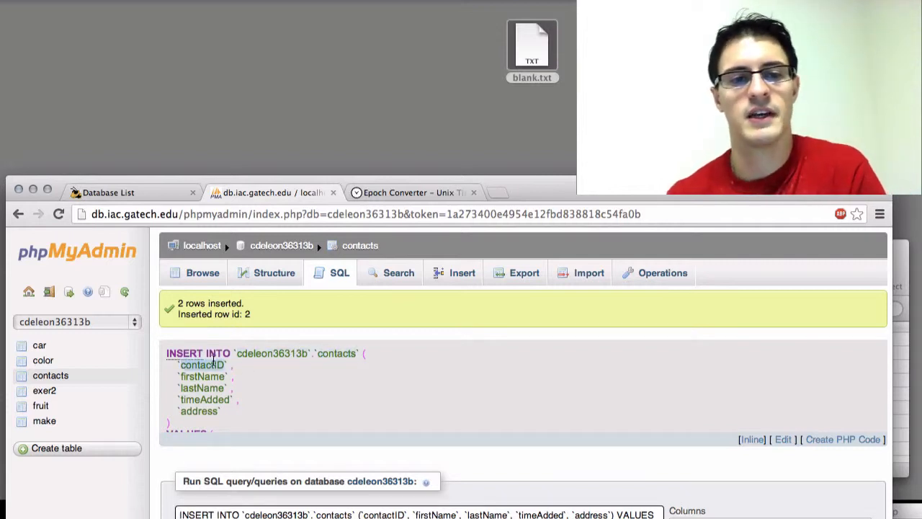
left_click(207, 376)
scroll(291, 376, "down", 3)
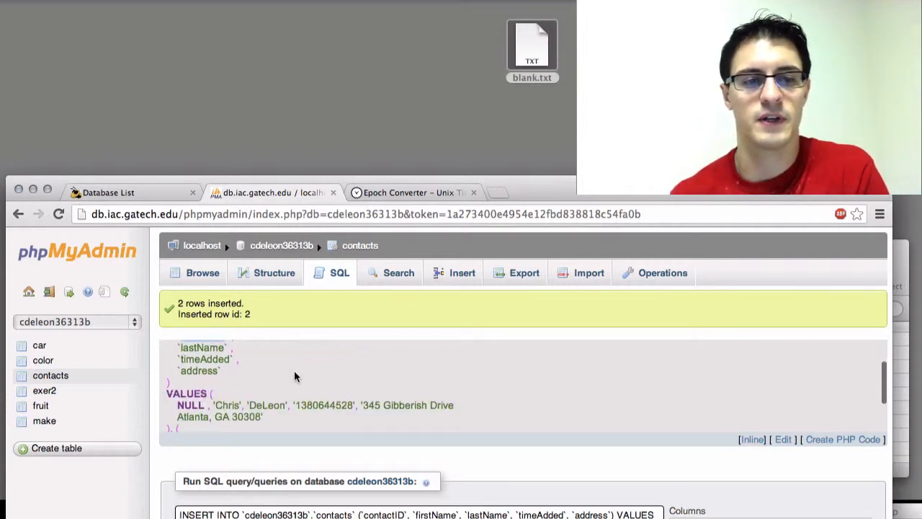
double_click(204, 389)
scroll(204, 389, "down", 2)
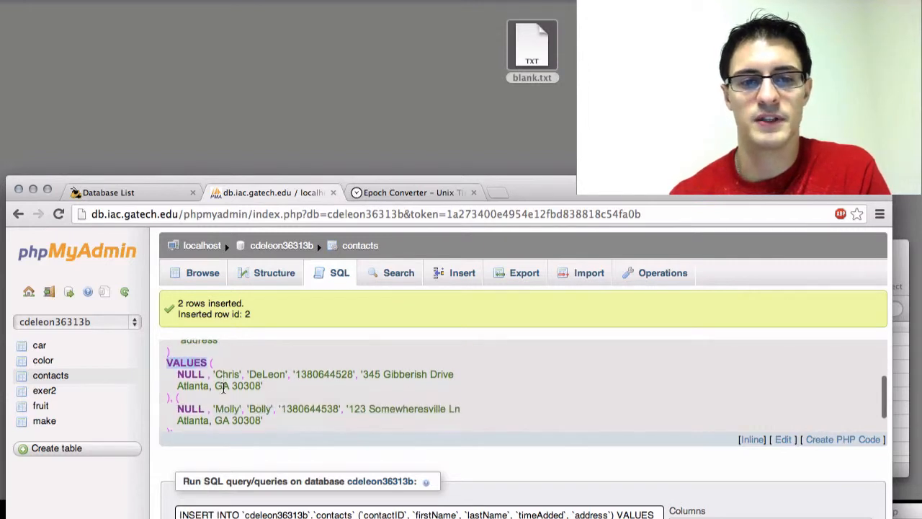
left_click(330, 371)
double_click(330, 372)
scroll(265, 375, "down", 1)
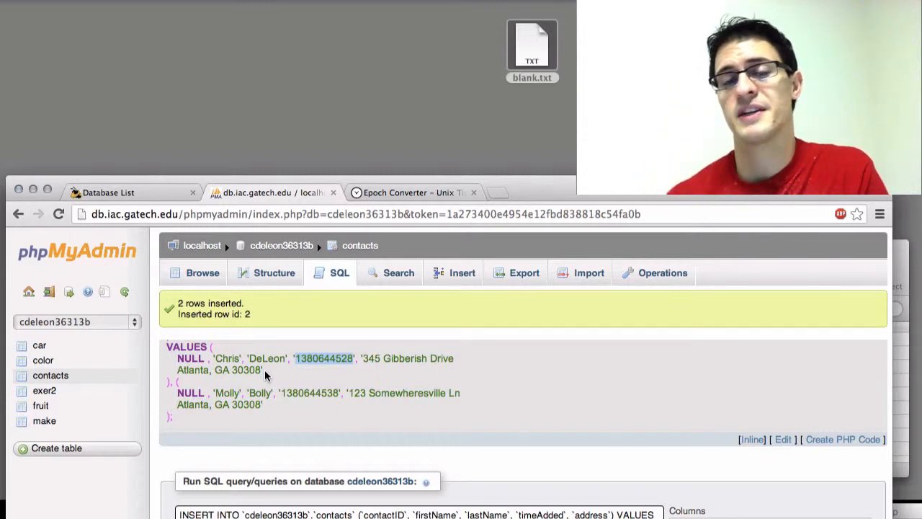
scroll(265, 375, "up", 5)
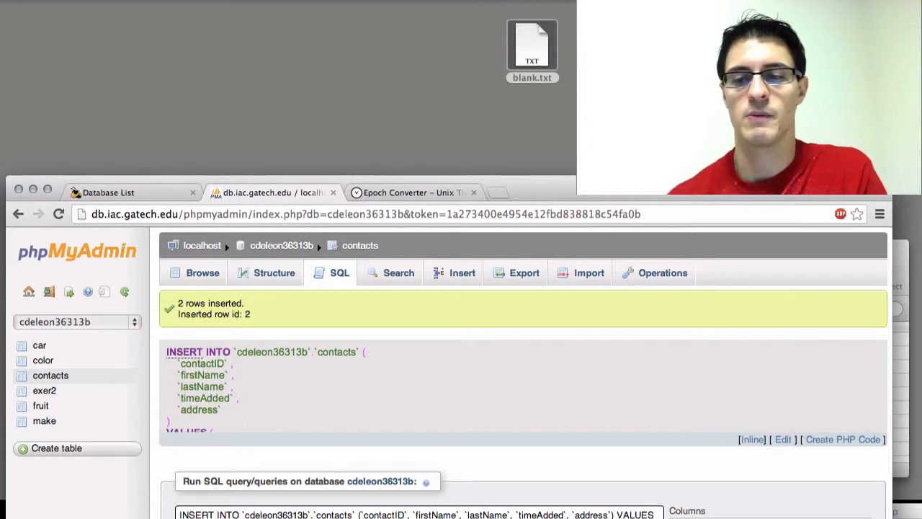
Shrink the browser window slightly and browse the rows stored in the contacts table.
left_click_drag(891, 517, 871, 494)
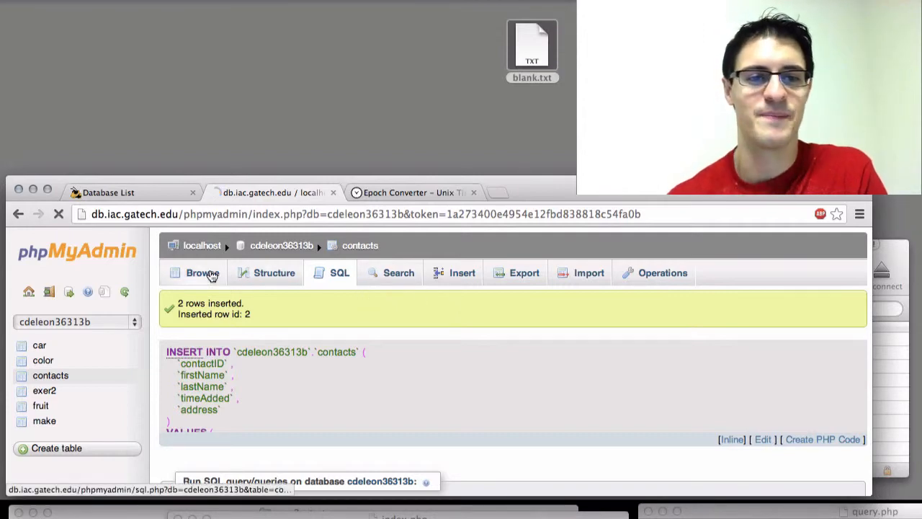
left_click(205, 273)
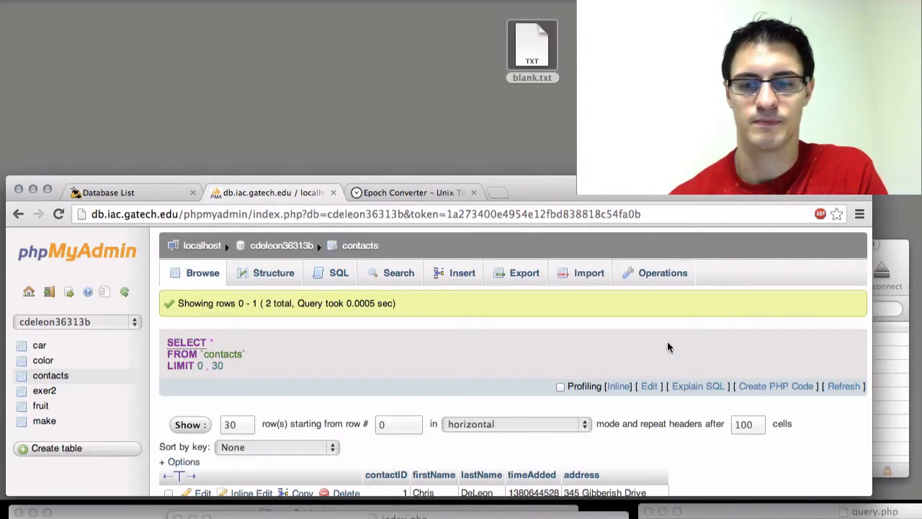
scroll(667, 346, "down", 5)
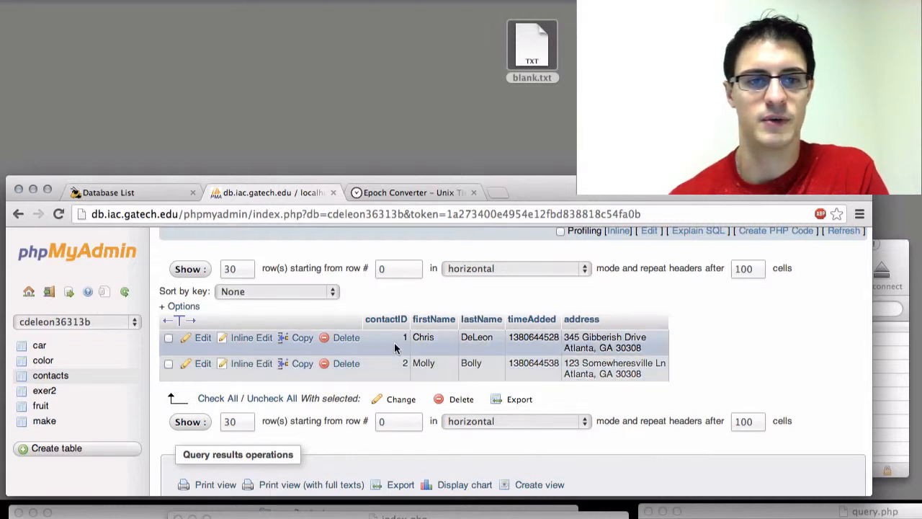
scroll(428, 352, "up", 2)
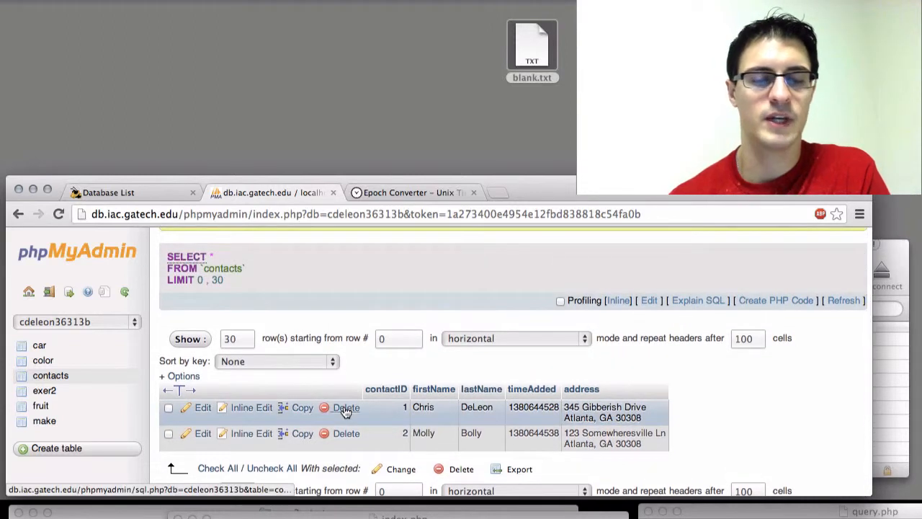
Open the first contact's record for editing, review its field values, and return to the contacts table's rows.
left_click(203, 409)
scroll(619, 393, "down", 1)
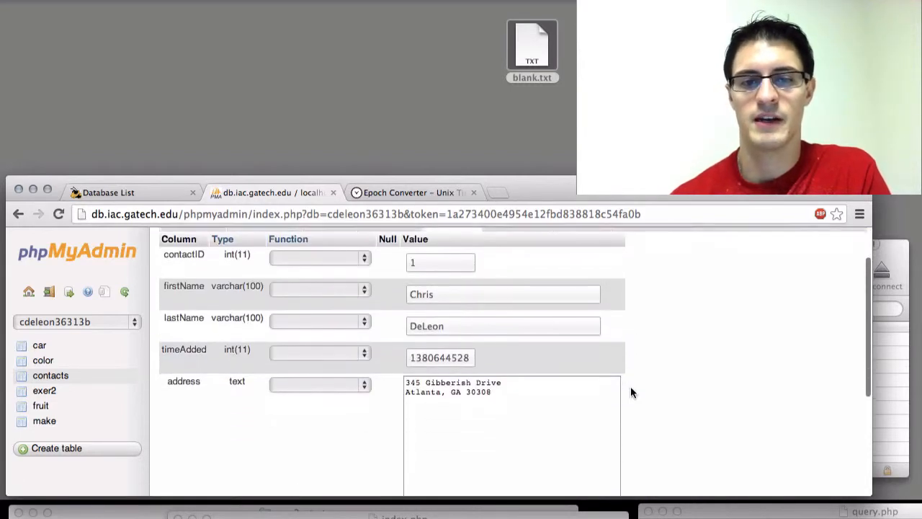
scroll(593, 384, "down", 1)
scroll(603, 299, "up", 1)
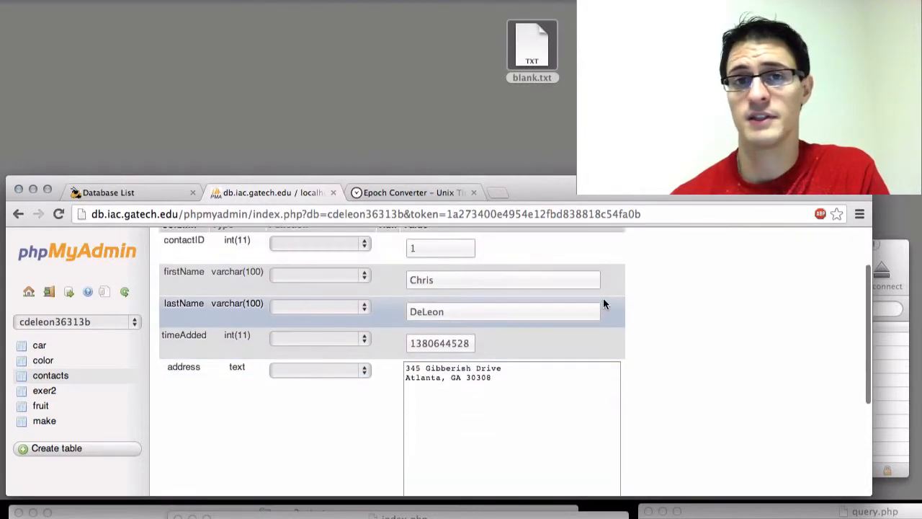
scroll(604, 304, "down", 5)
scroll(604, 304, "up", 6)
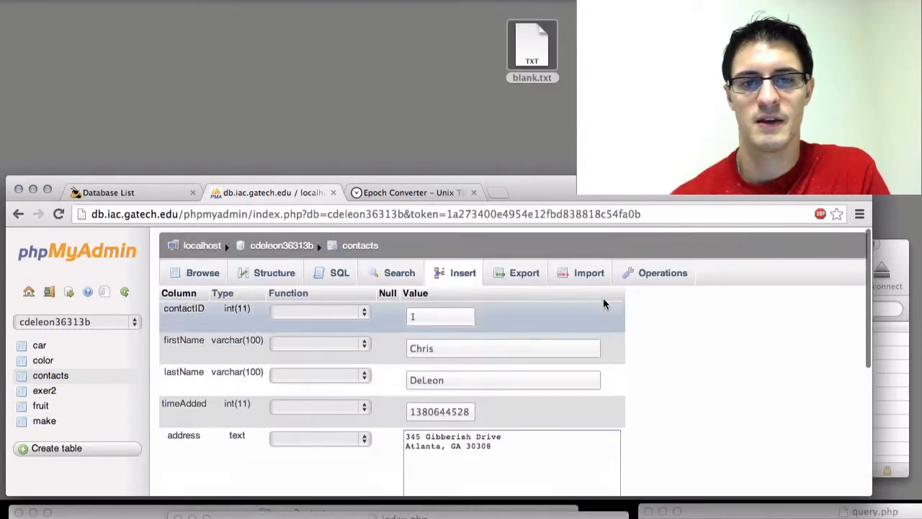
scroll(604, 304, "down", 5)
left_click(522, 439)
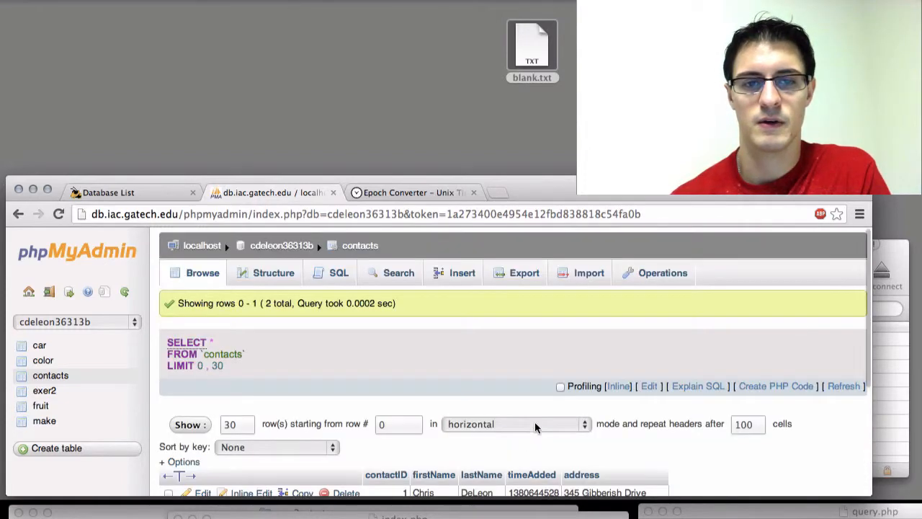
Open the search form for the contacts table and check the comparison operators offered for firstName, keeping LIKE.
scroll(535, 427, "down", 5)
scroll(352, 357, "up", 5)
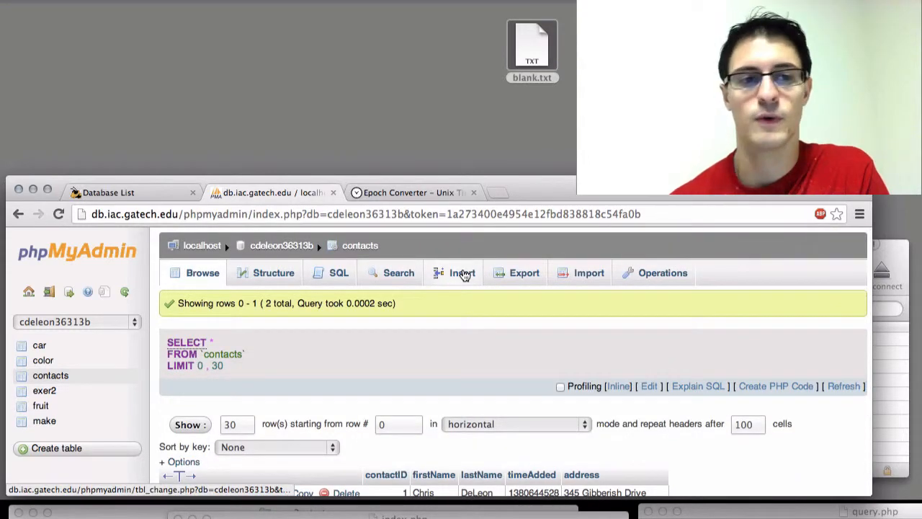
scroll(487, 332, "down", 4)
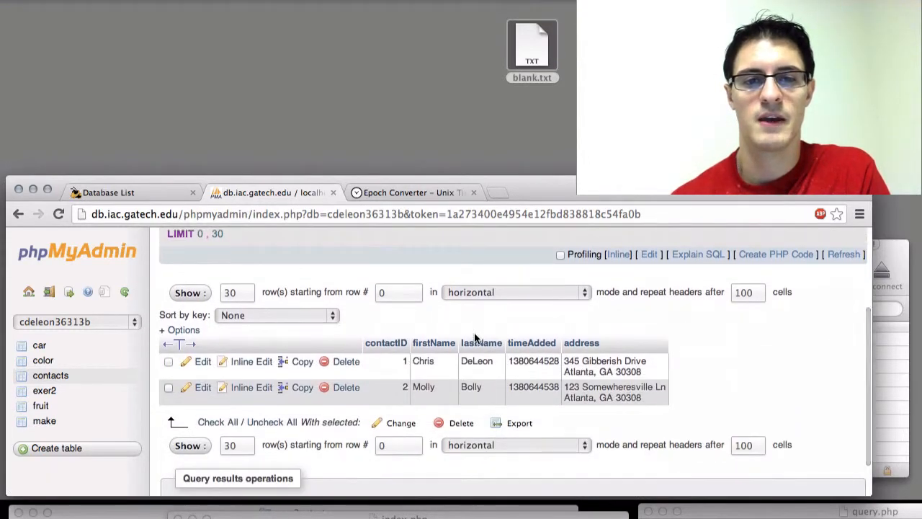
scroll(474, 338, "up", 4)
left_click(403, 281)
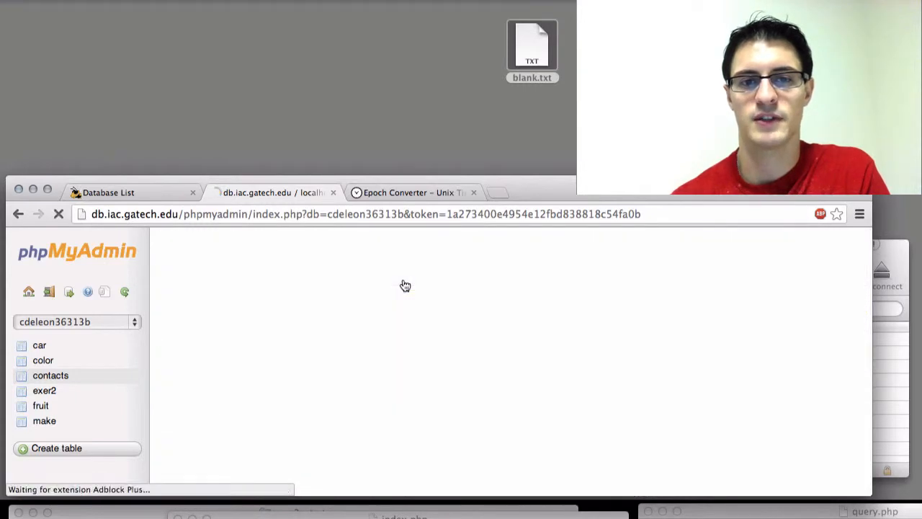
scroll(418, 334, "down", 2)
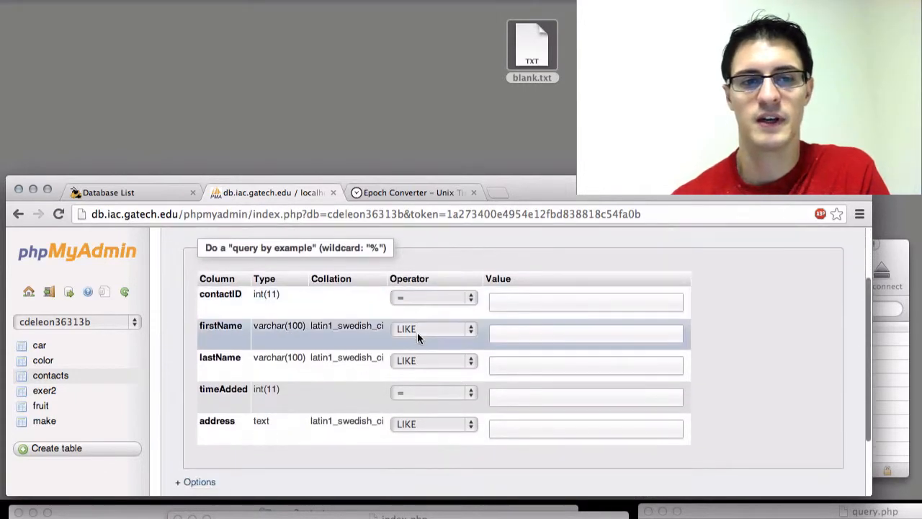
left_click(440, 333)
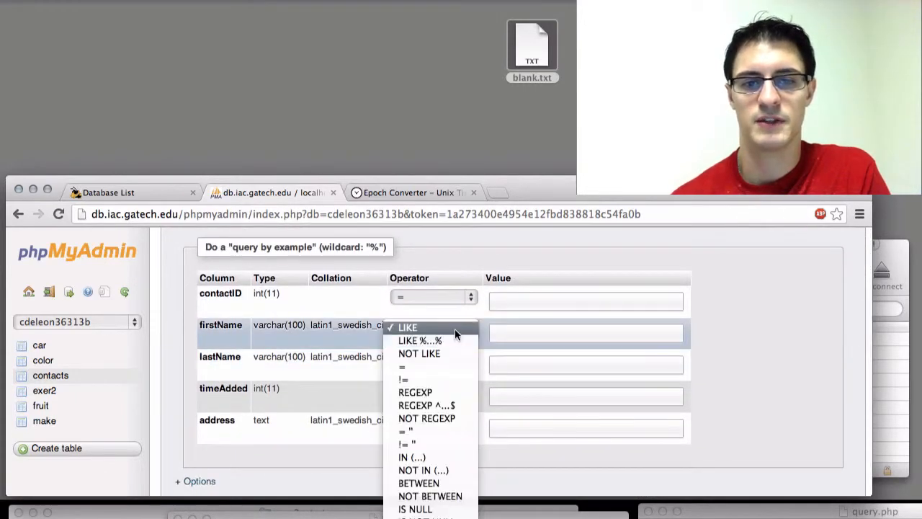
left_click(454, 328)
scroll(366, 317, "up", 2)
Browse the contacts table again and examine its SELECT query, column headers and both stored rows.
left_click(210, 275)
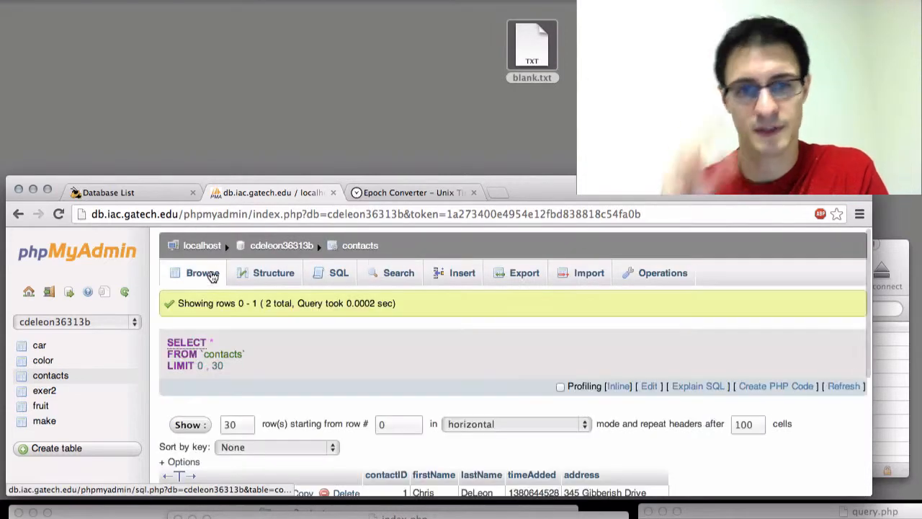
scroll(359, 277, "down", 2)
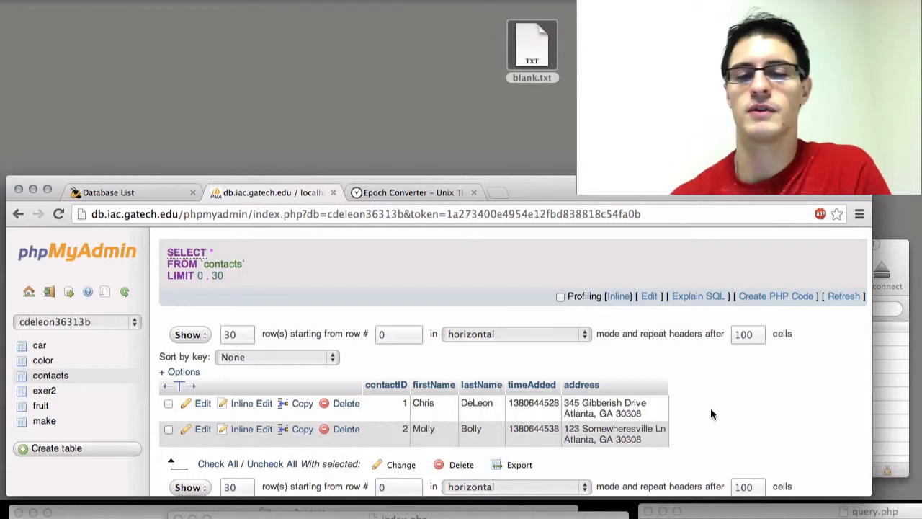
scroll(710, 412, "up", 3)
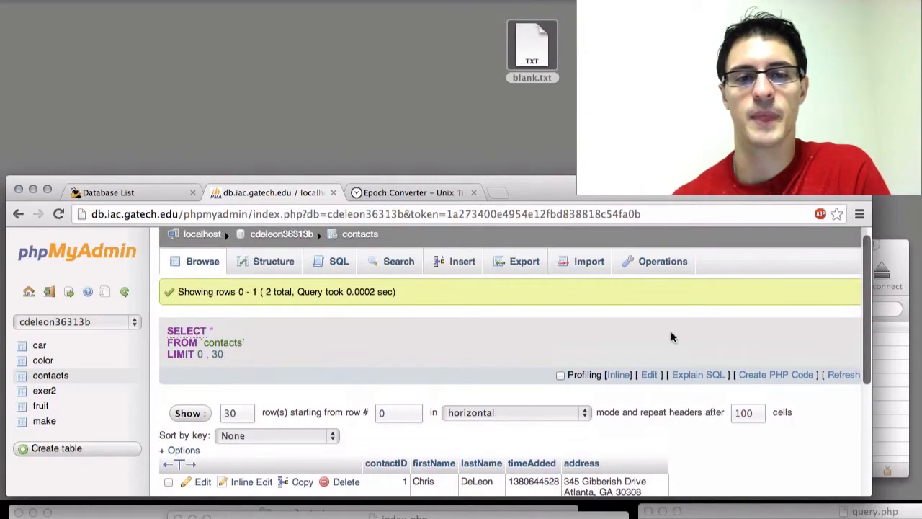
scroll(670, 337, "up", 1)
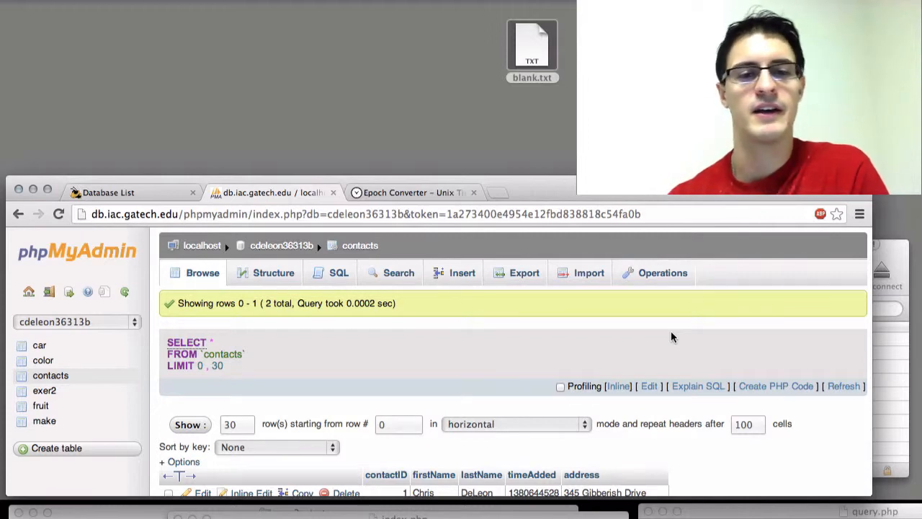
scroll(671, 338, "down", 5)
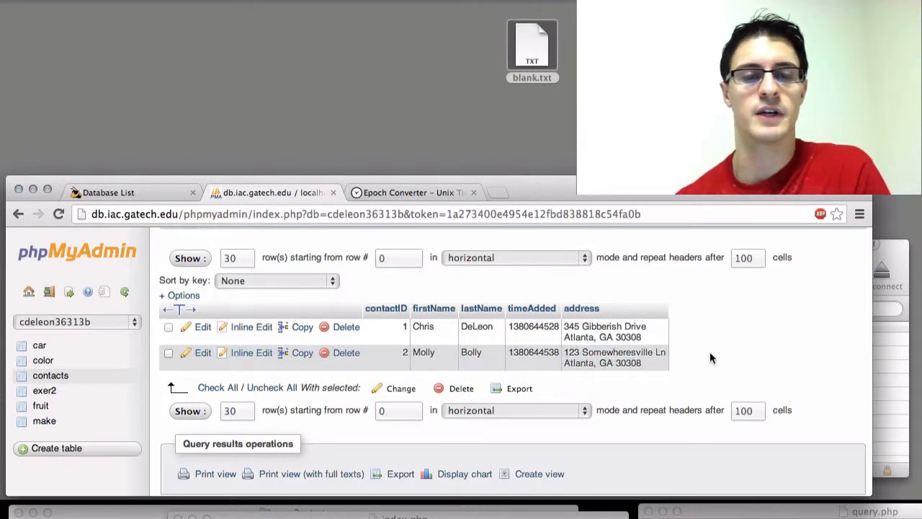
scroll(709, 352, "up", 5)
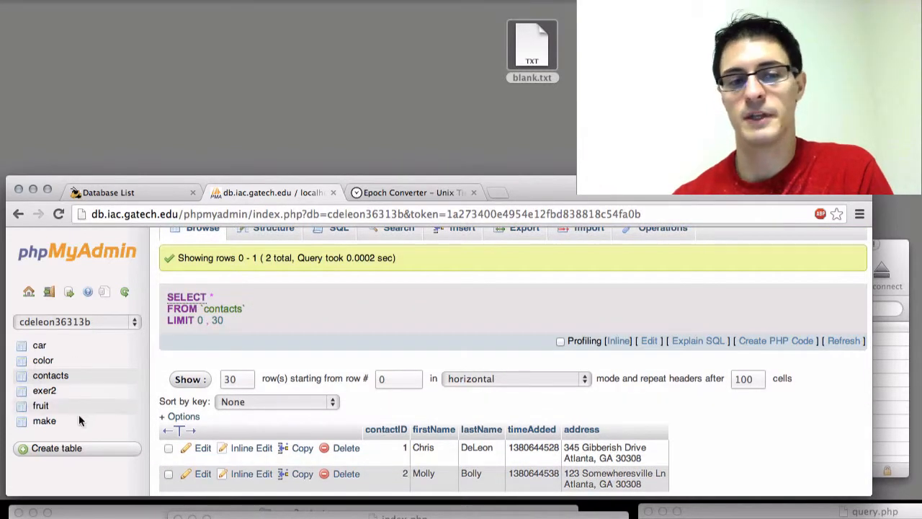
scroll(372, 351, "up", 2)
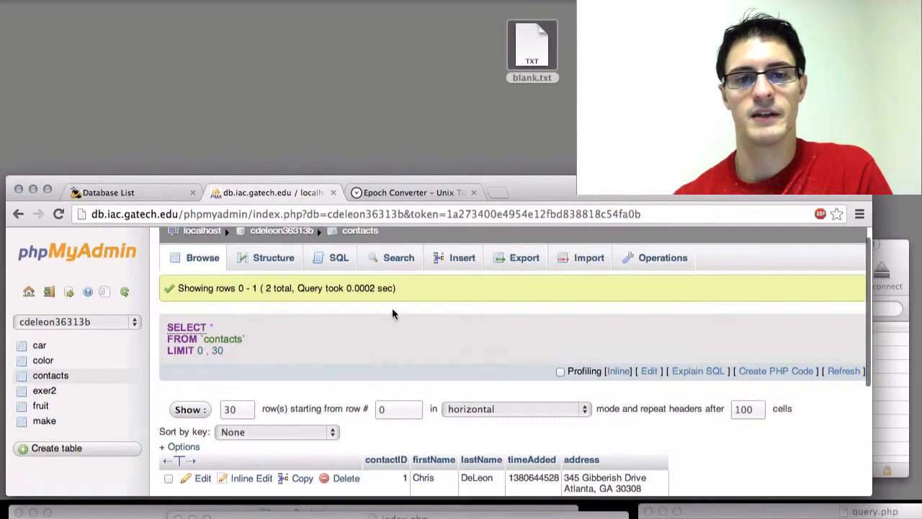
scroll(445, 305, "down", 4)
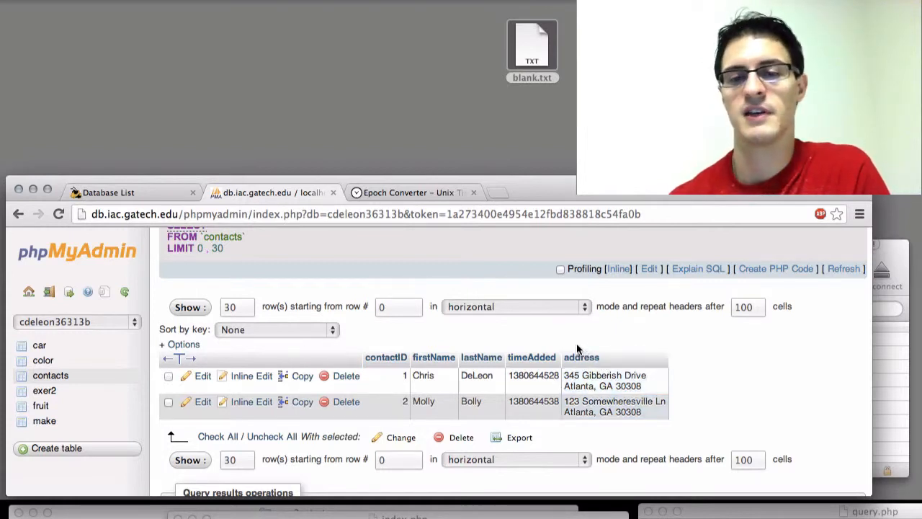
scroll(576, 343, "up", 3)
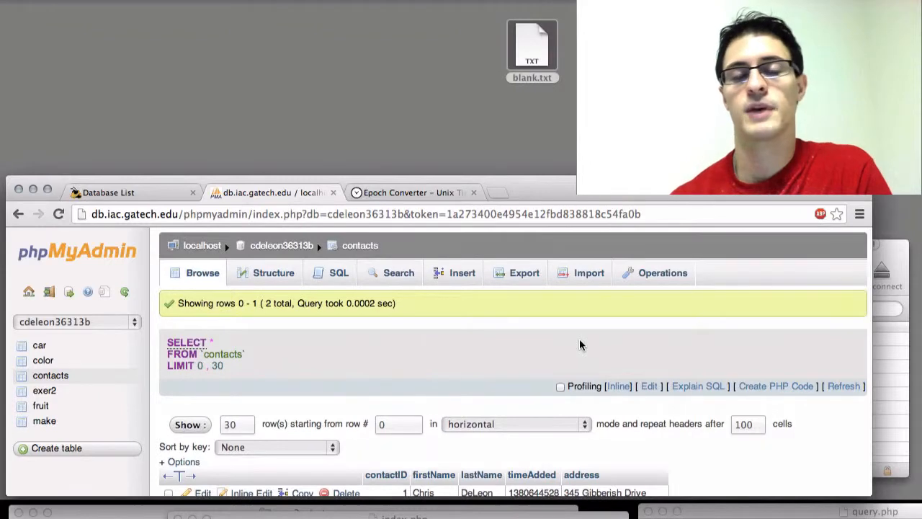